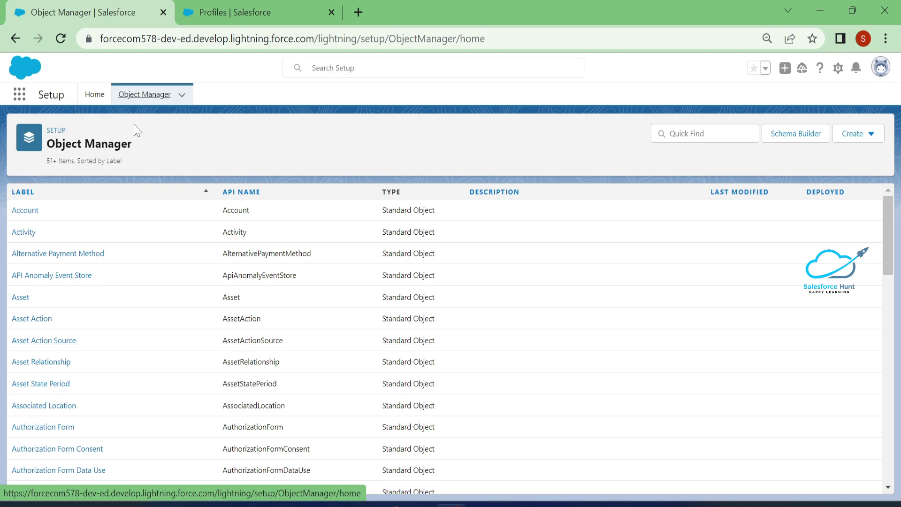
# Go to the Users list in Setup and log in as the user assigned the Custom: Sales Profile
pyautogui.click(156, 150)
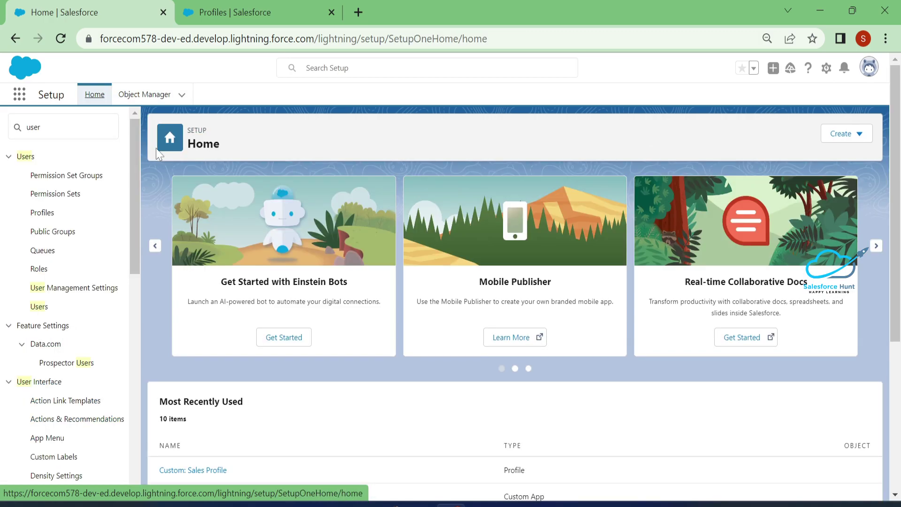
pyautogui.click(39, 306)
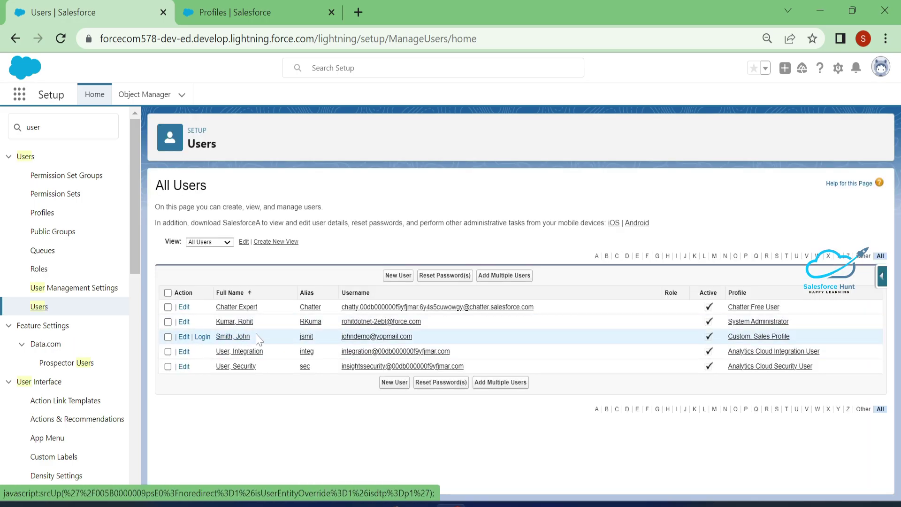
pyautogui.click(200, 337)
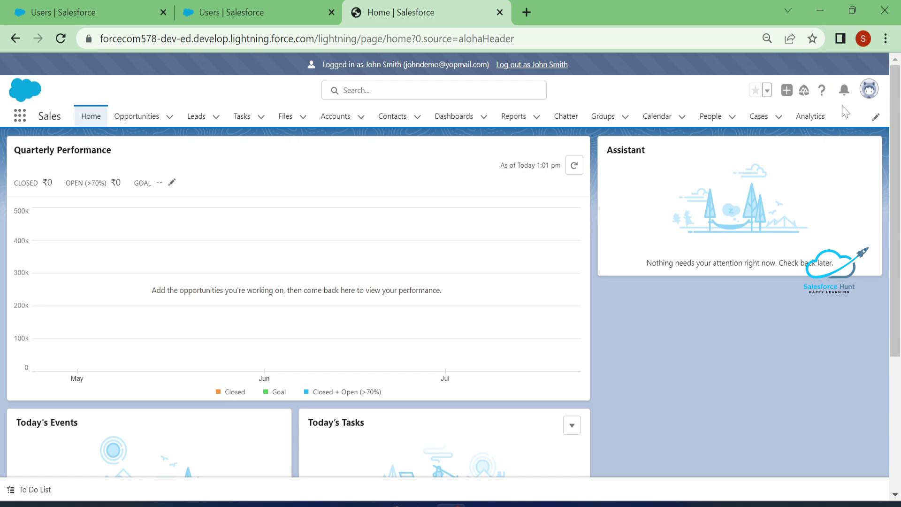
# Check the account options available to the sales user, log out of that user's session and close its browser tab
pyautogui.click(868, 89)
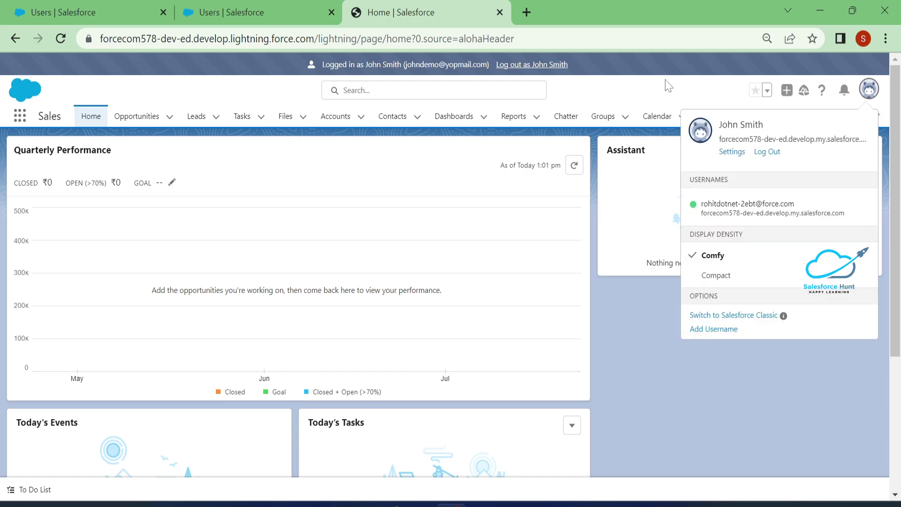
pyautogui.click(666, 86)
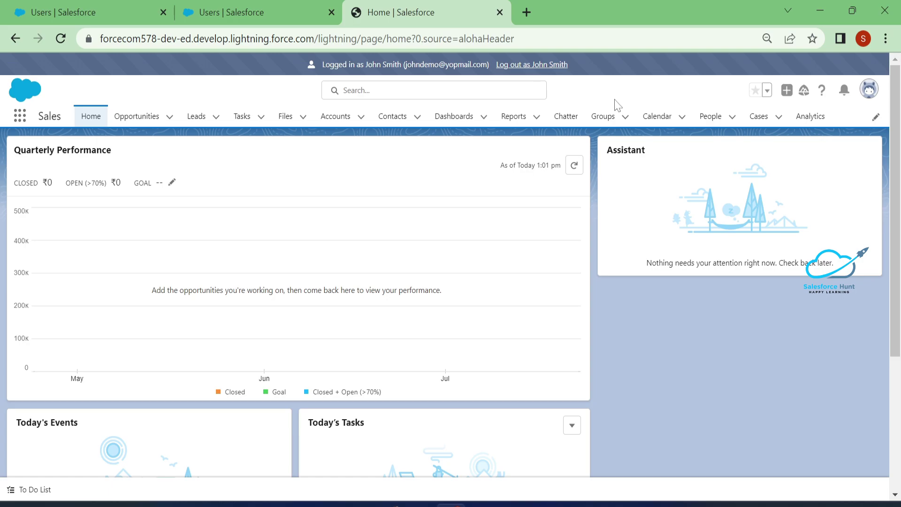
pyautogui.click(534, 65)
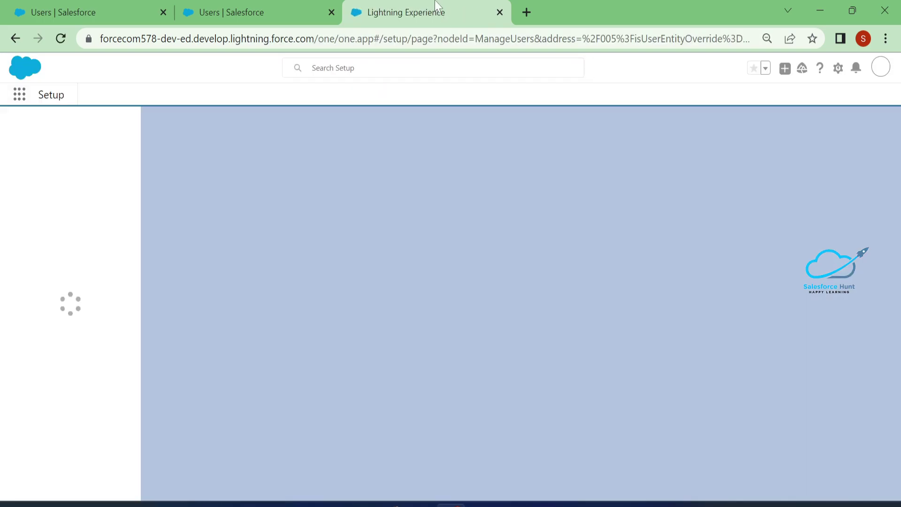
pyautogui.hotkey('ctrl', 'w')
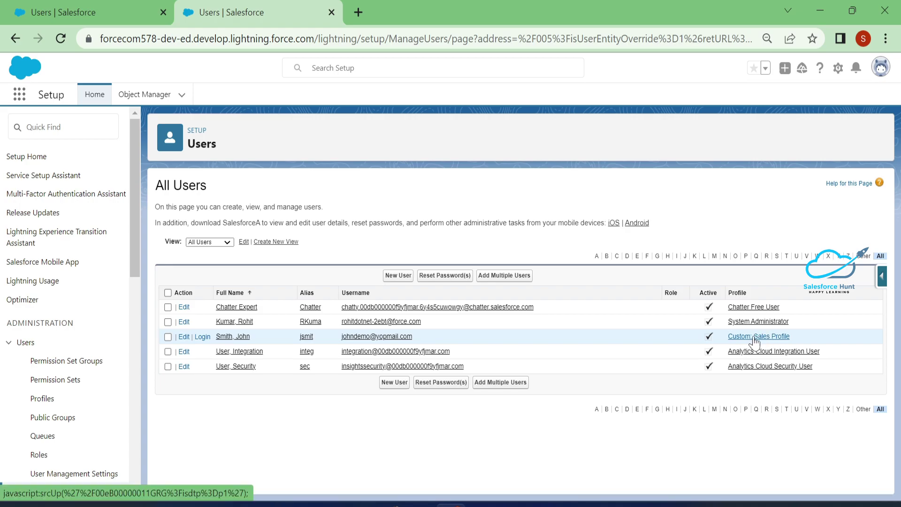
# Open the Custom: Sales Profile from the Users list and search its page for "view all" permissions
pyautogui.click(755, 337)
pyautogui.click(422, 9)
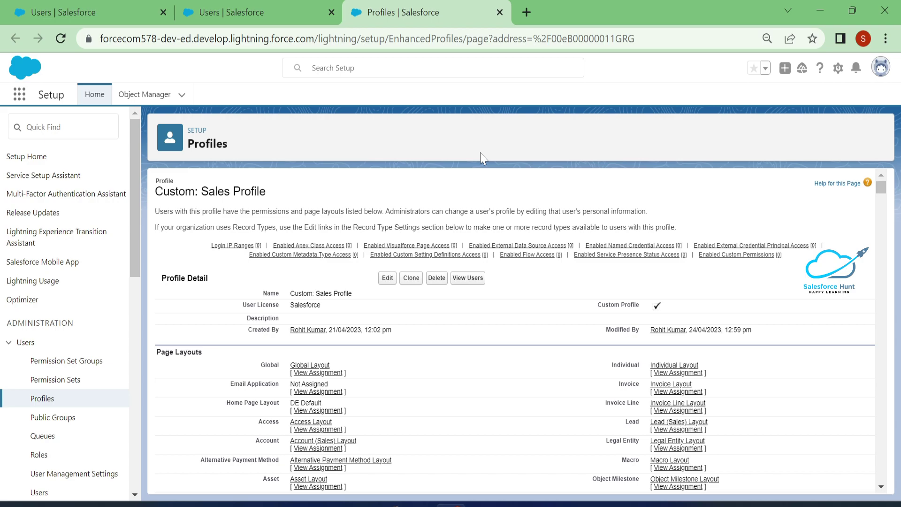
pyautogui.hotkey('ctrl', 'f')
pyautogui.press('Return')
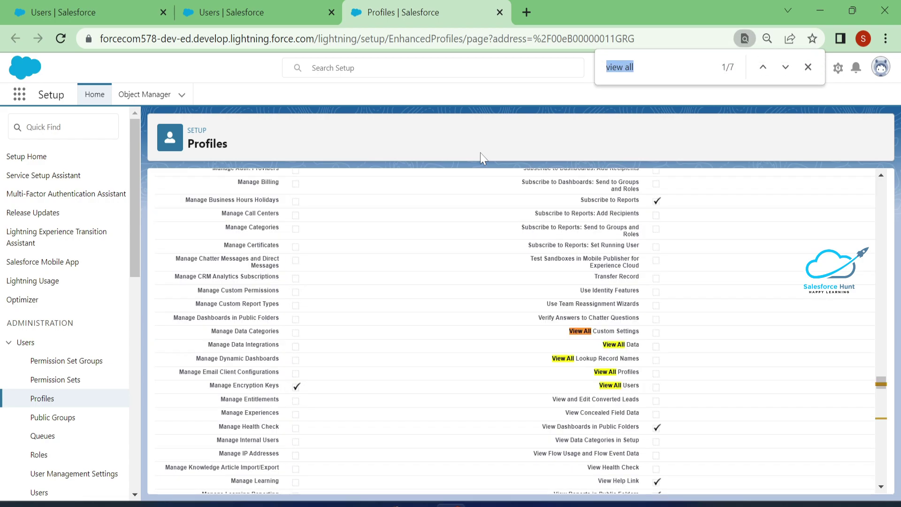
pyautogui.scroll(10, 880, 361)
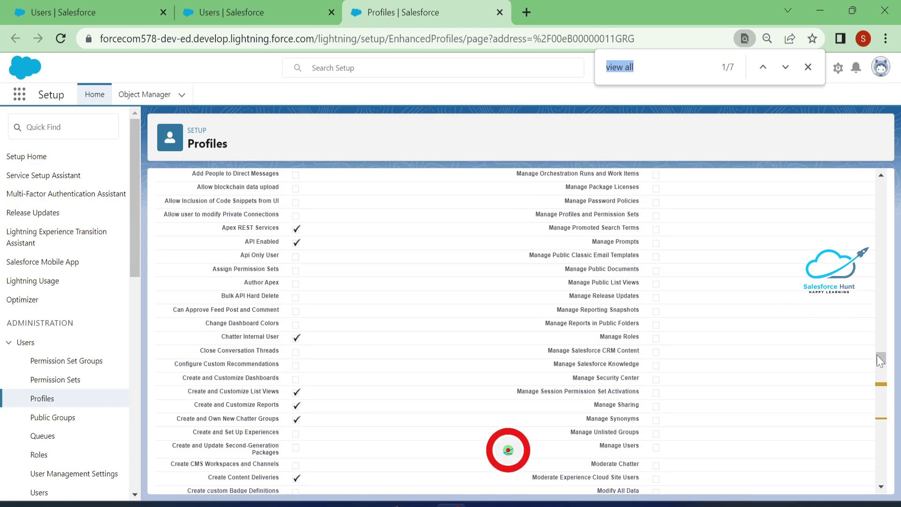
pyautogui.moveTo(881, 360); pyautogui.dragTo(880, 187)
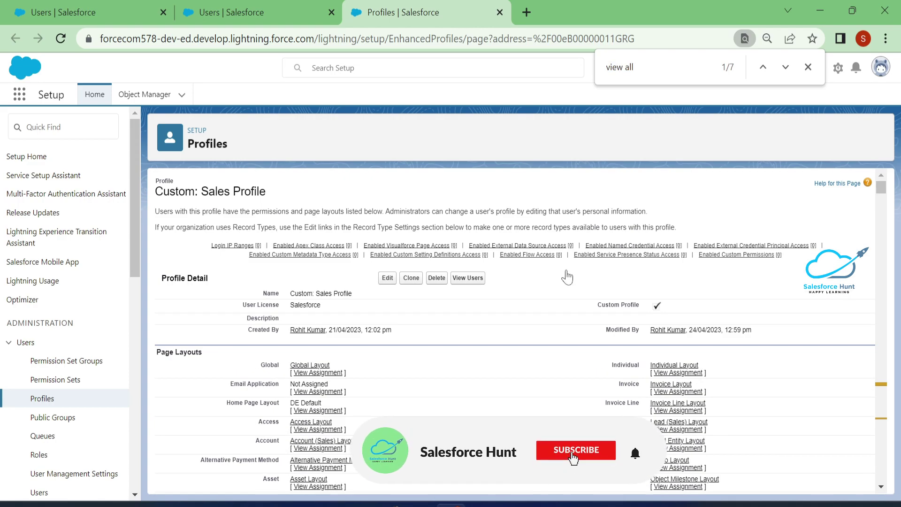
# Edit the Custom: Sales Profile to enable the View All Data administrative permission and save the profile
pyautogui.click(387, 279)
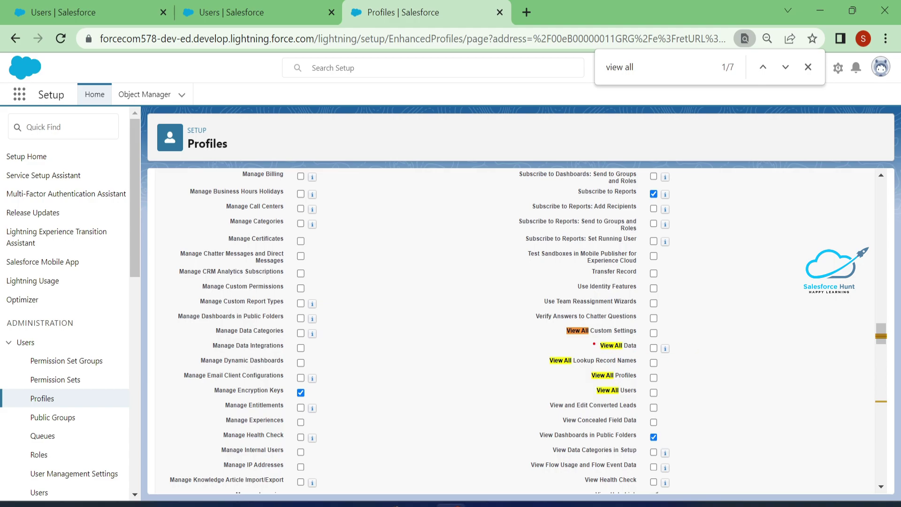
pyautogui.moveTo(593, 336); pyautogui.dragTo(663, 357)
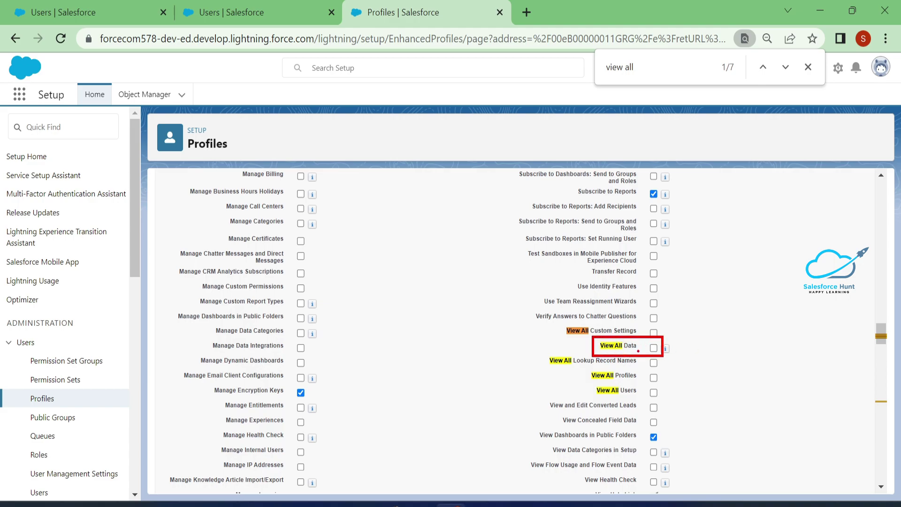
pyautogui.scroll(-2, 662, 352)
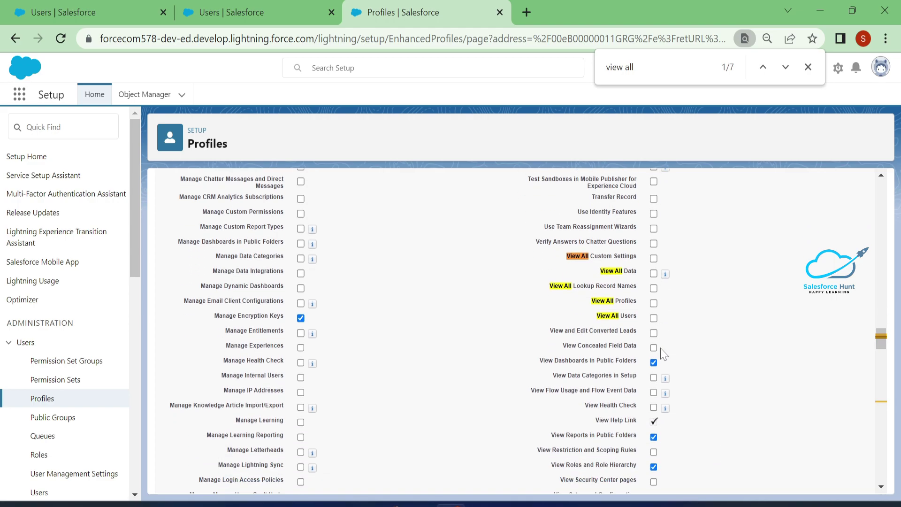
pyautogui.scroll(-2, 705, 365)
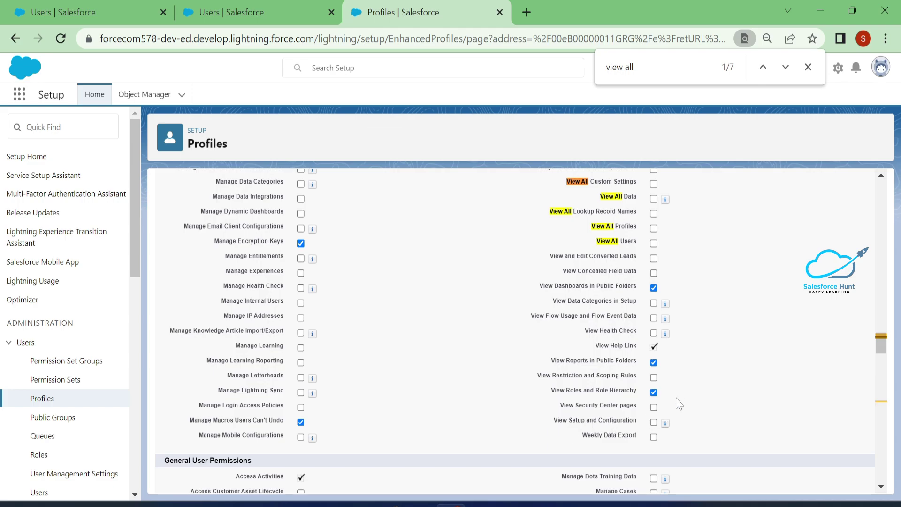
pyautogui.click(654, 200)
pyautogui.scroll(20, 697, 262)
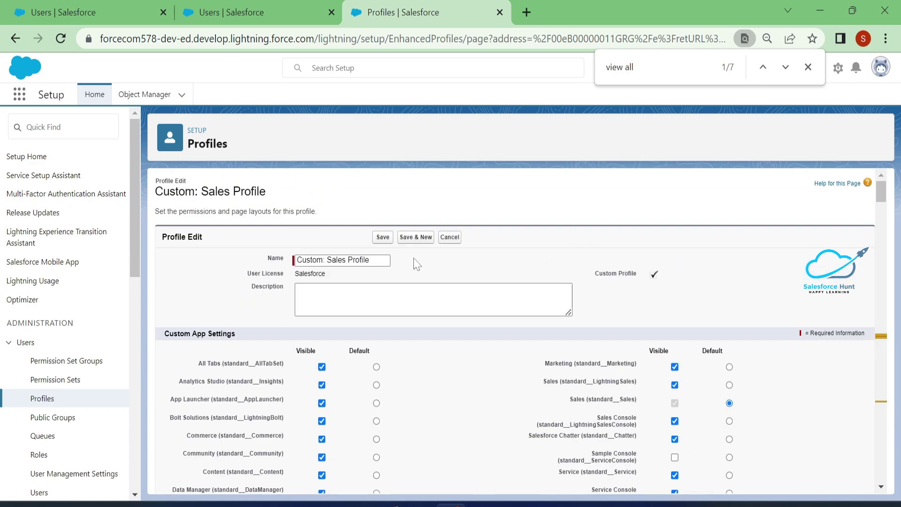
pyautogui.click(381, 237)
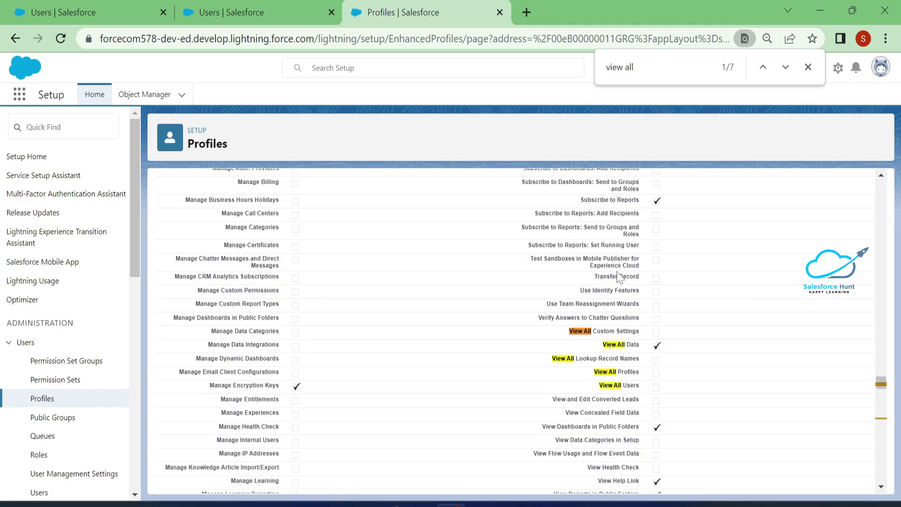
# Return to the Users list and log in as the Custom: Sales Profile user in a new browser tab
pyautogui.click(230, 13)
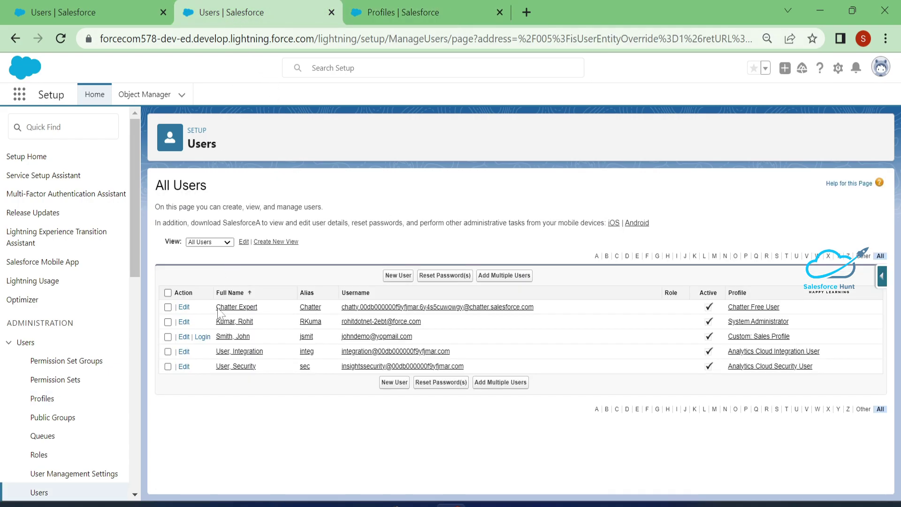
pyautogui.keyDown('ctrl'); pyautogui.click(201, 337); pyautogui.keyUp('ctrl')
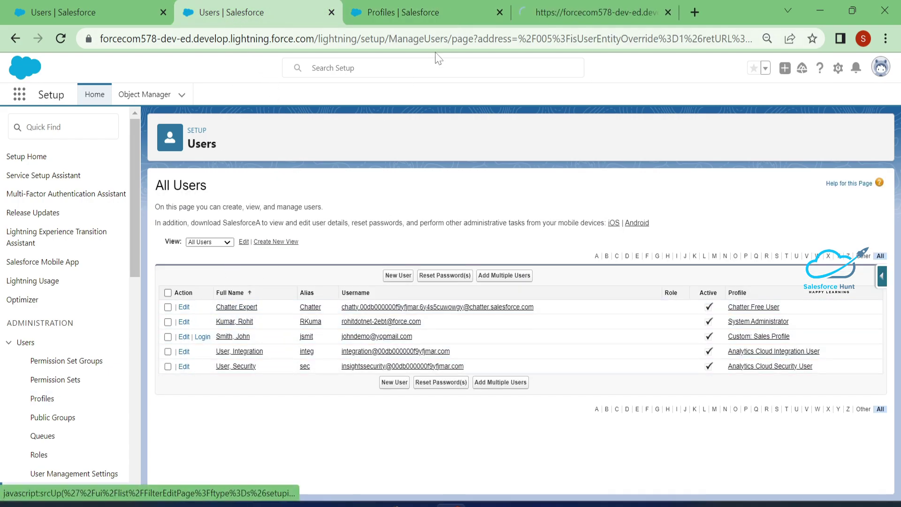
pyautogui.click(554, 9)
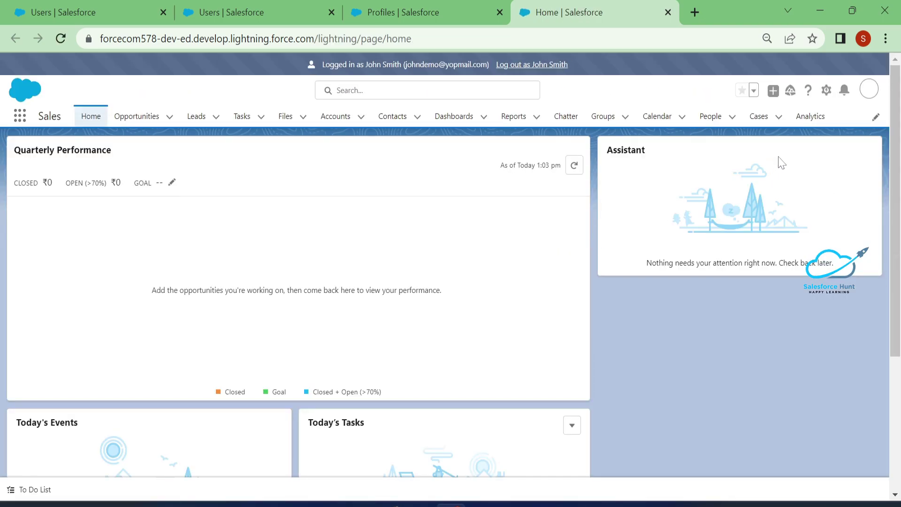
# Open the Developer Console as the sales user, close it and log out of that user's session
pyautogui.click(826, 91)
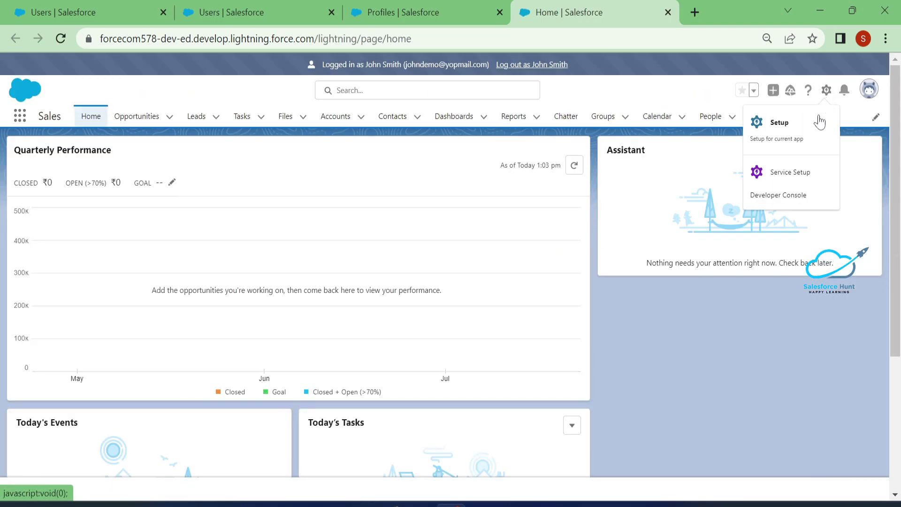
pyautogui.click(780, 195)
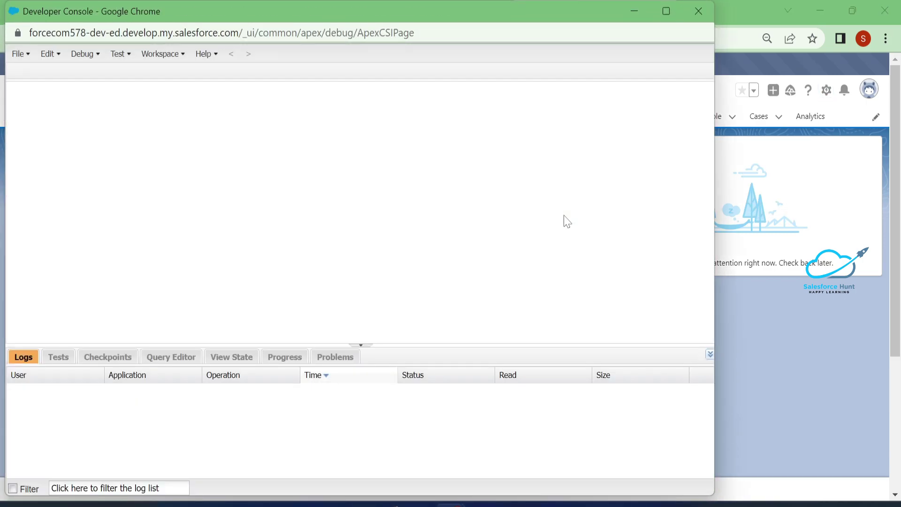
pyautogui.click(699, 11)
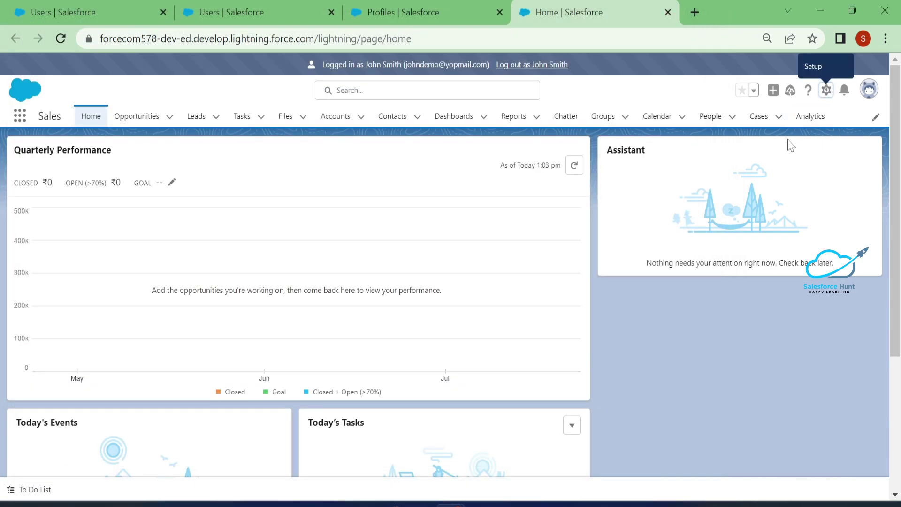
pyautogui.click(522, 69)
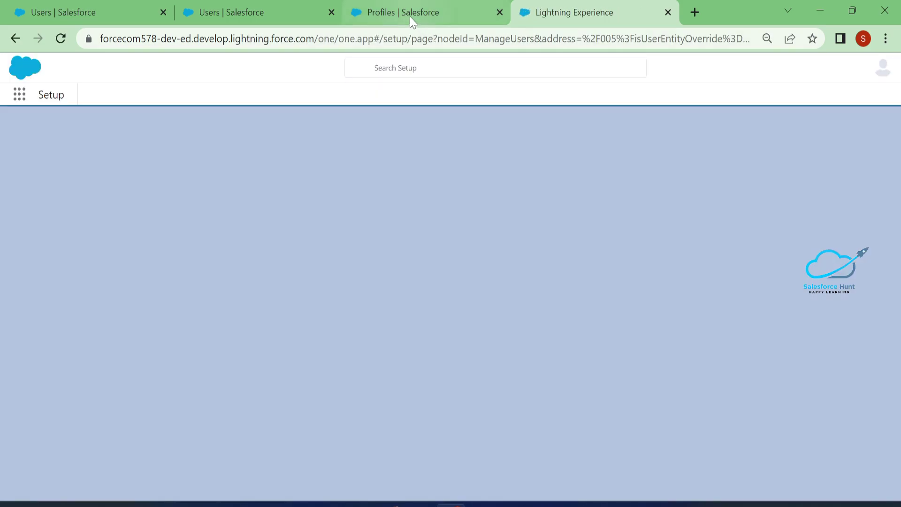
# Reopen the Custom: Sales Profile for editing and find the "view all" entries among its administrative permissions
pyautogui.click(410, 14)
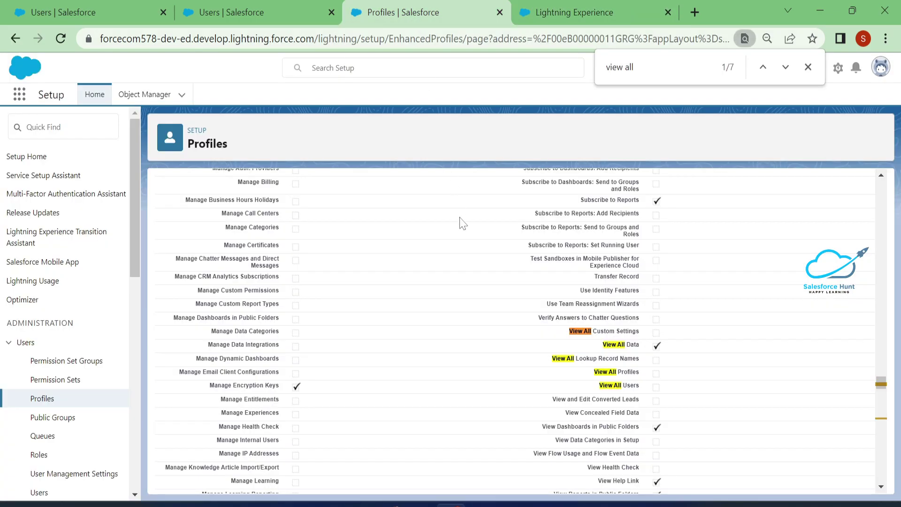
pyautogui.scroll(10, 458, 334)
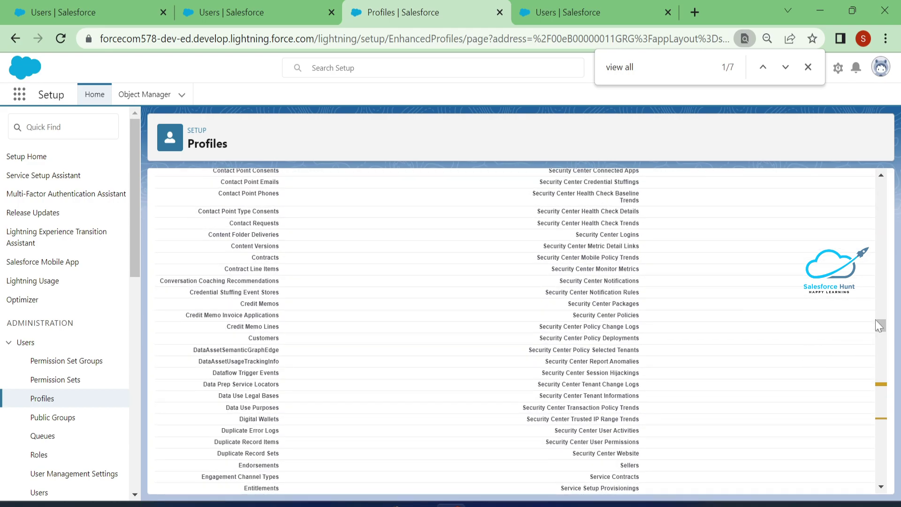
pyautogui.scroll(6, 879, 325)
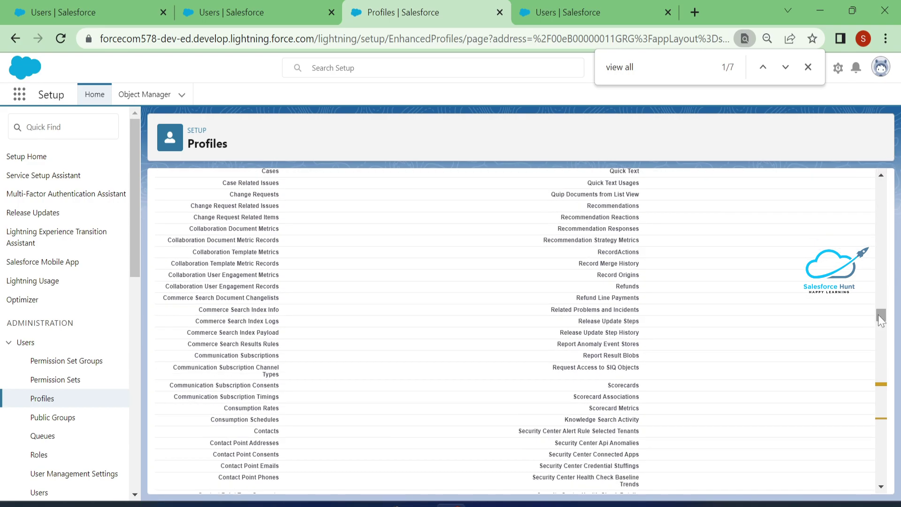
pyautogui.scroll(15, 881, 318)
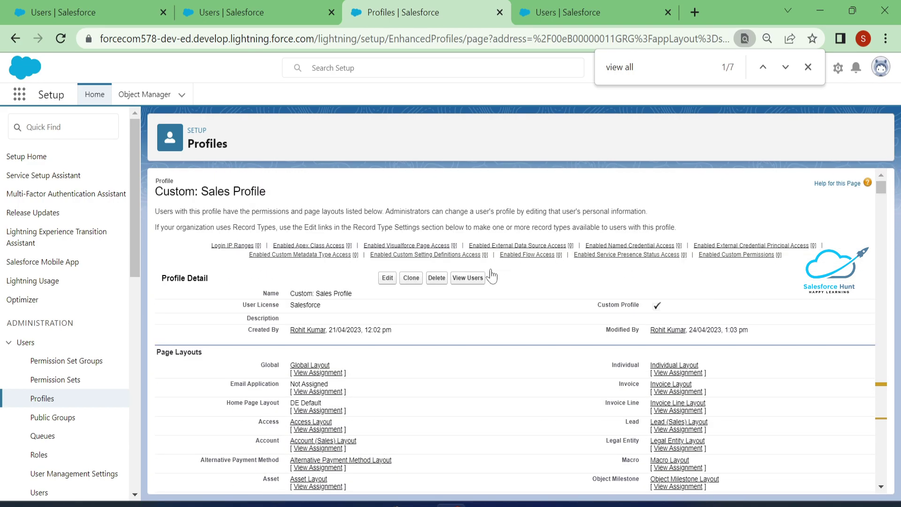
pyautogui.click(388, 279)
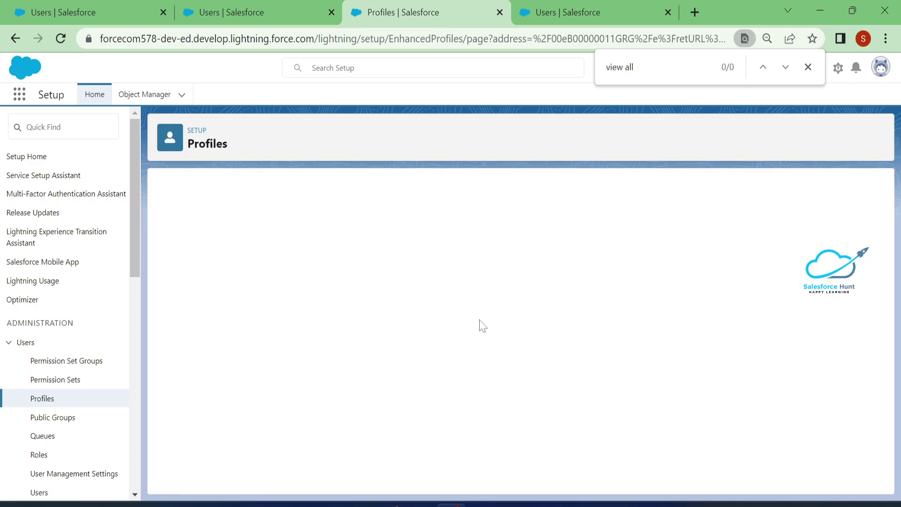
pyautogui.press('Return')
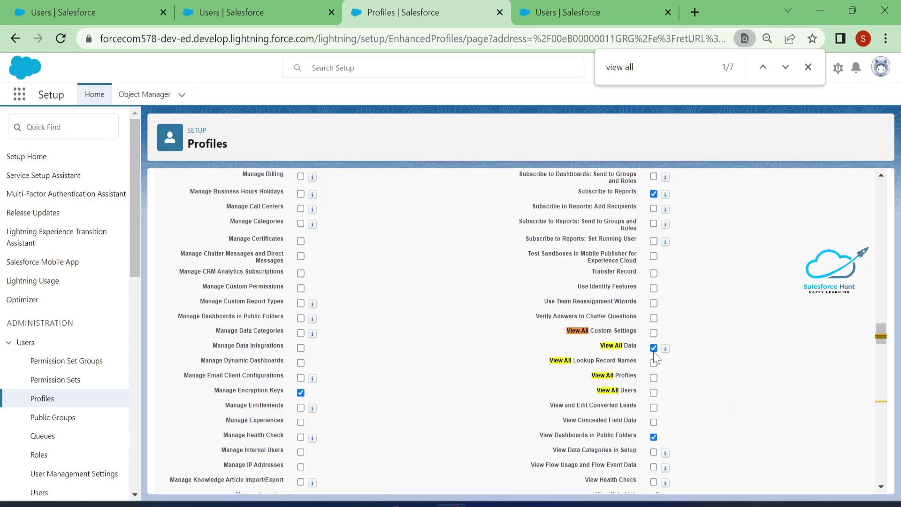
# Disable View All Data and View Setup and Configuration for the Custom: Sales Profile and save the profile
pyautogui.scroll(-3, 655, 358)
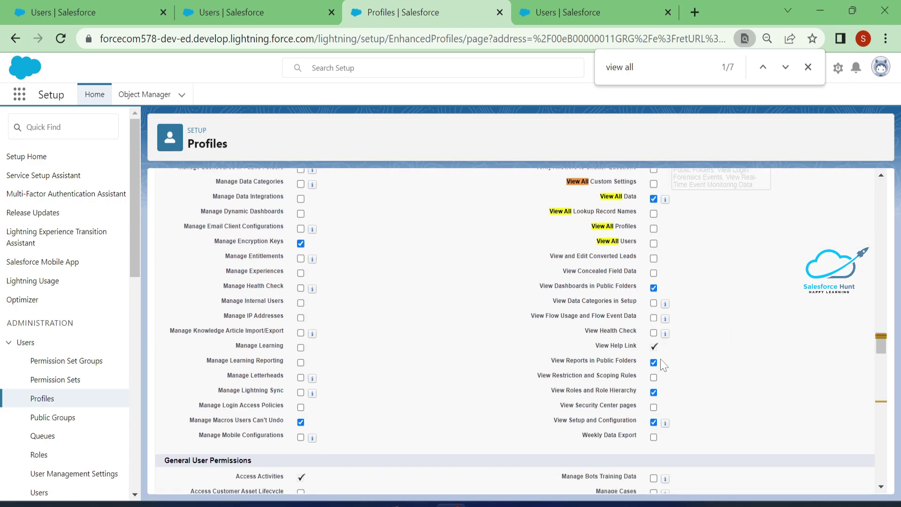
pyautogui.click(653, 422)
pyautogui.scroll(10, 634, 234)
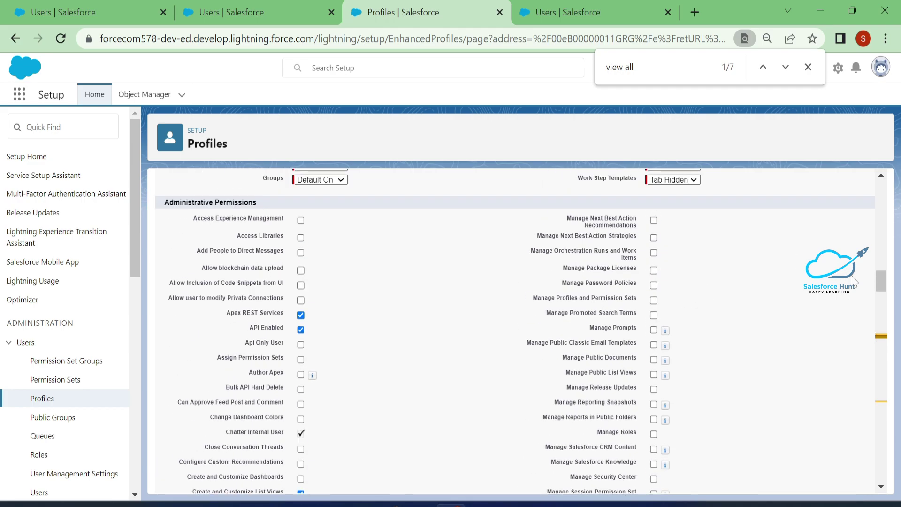
pyautogui.scroll(-10, 854, 281)
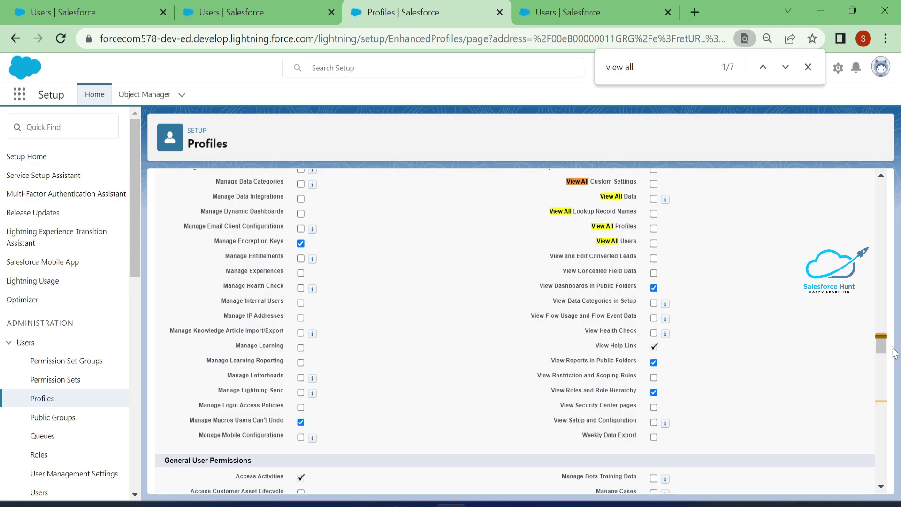
pyautogui.moveTo(882, 345); pyautogui.dragTo(900, 190)
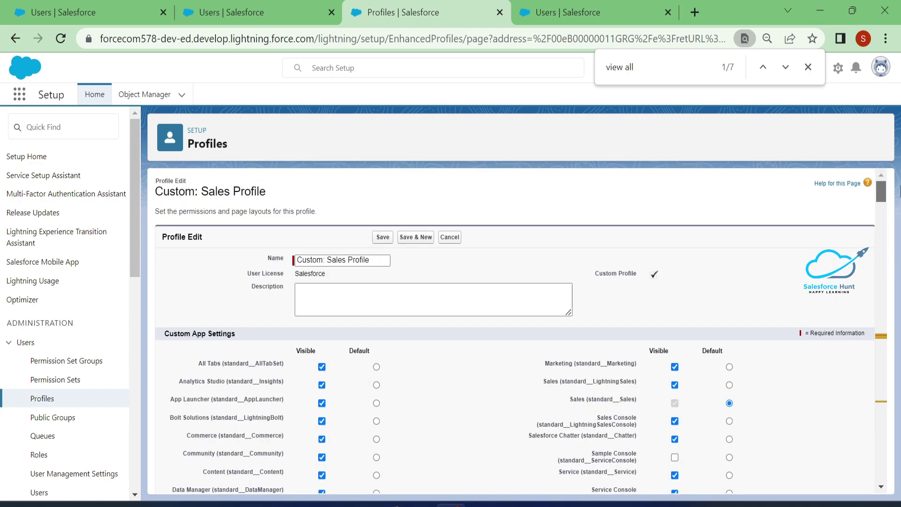
pyautogui.click(382, 238)
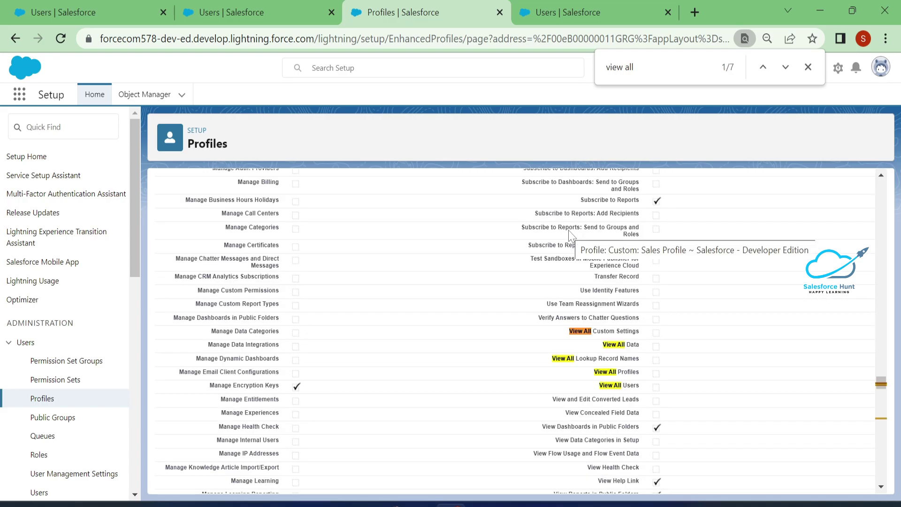
# Return to the Users list, log in as the Custom: Sales Profile user in a new tab and close the leftover tabs
pyautogui.scroll(10, 781, 258)
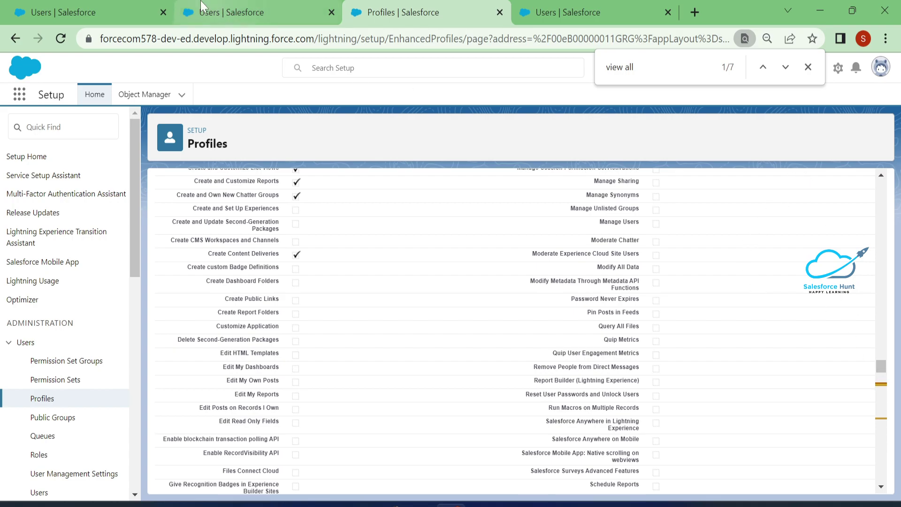
pyautogui.click(225, 13)
pyautogui.click(202, 337)
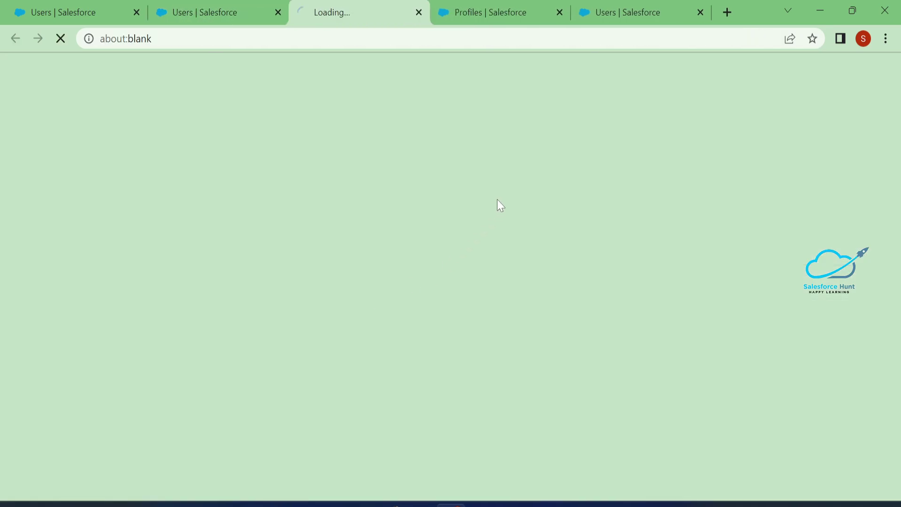
pyautogui.middleClick(516, 6)
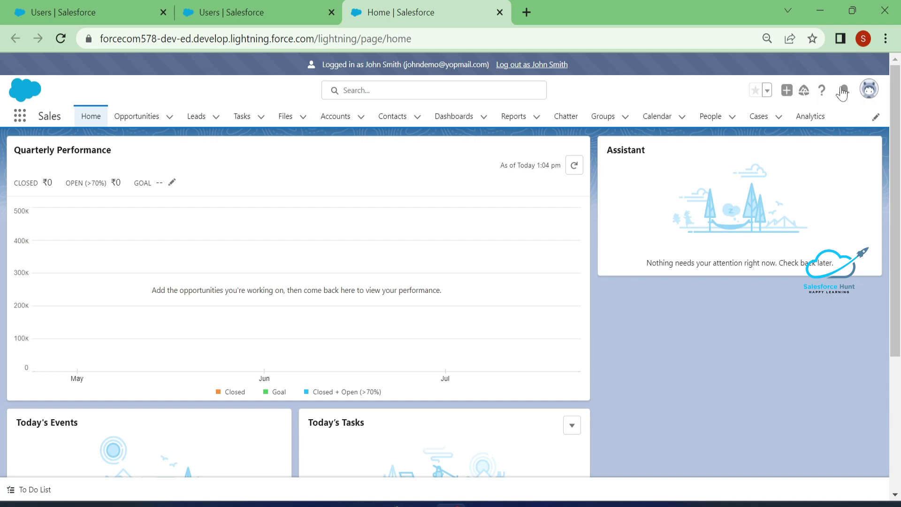
# Switch the sales user's session to Salesforce Classic, open the Developer Console there and dismiss its error dialog
pyautogui.click(869, 90)
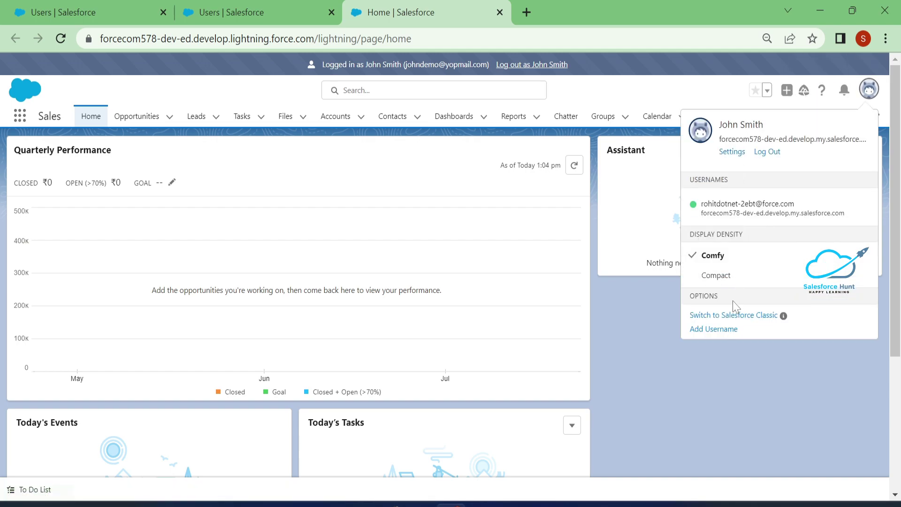
pyautogui.click(727, 317)
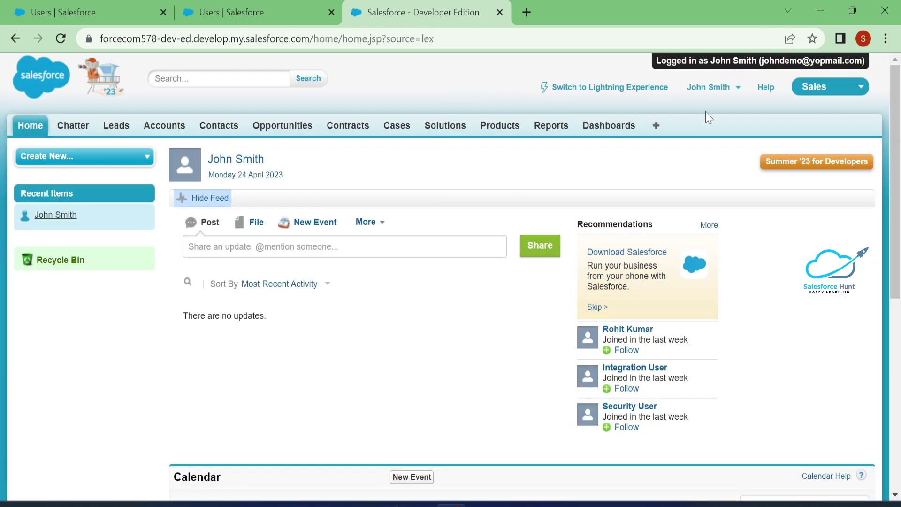
pyautogui.click(690, 92)
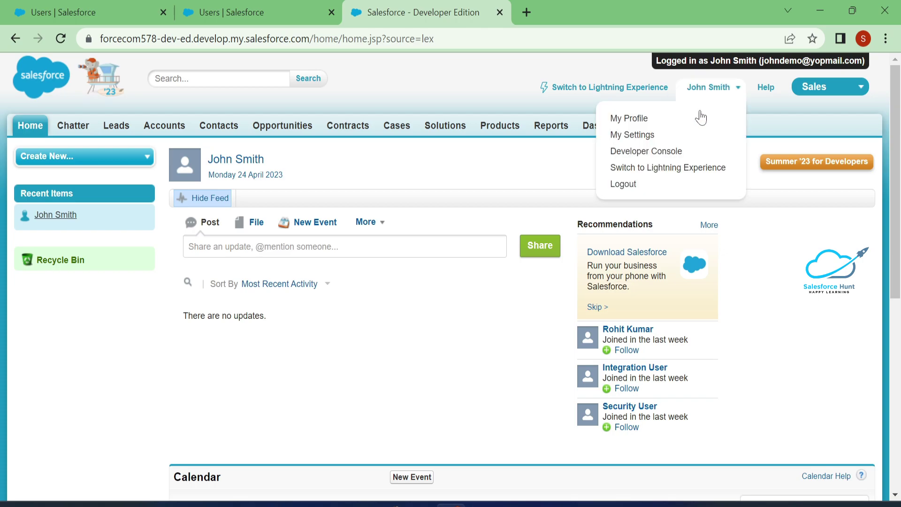
pyautogui.click(663, 153)
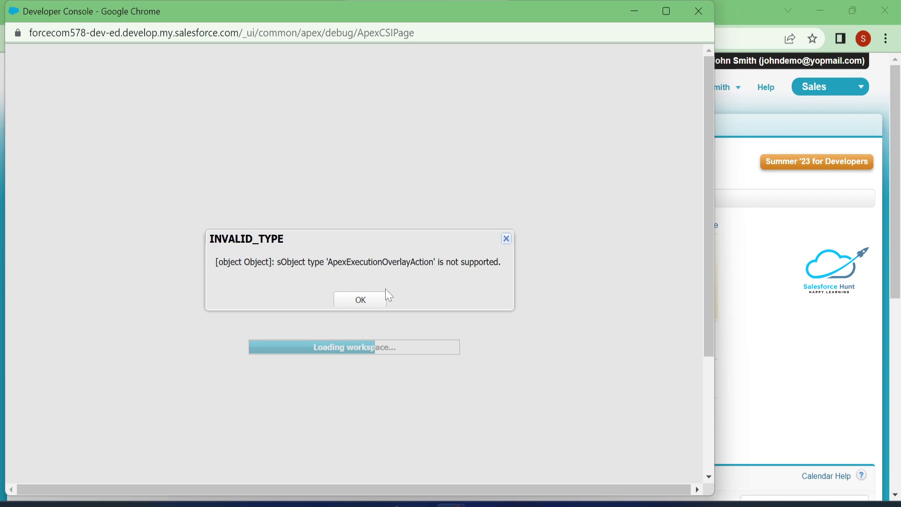
pyautogui.click(360, 298)
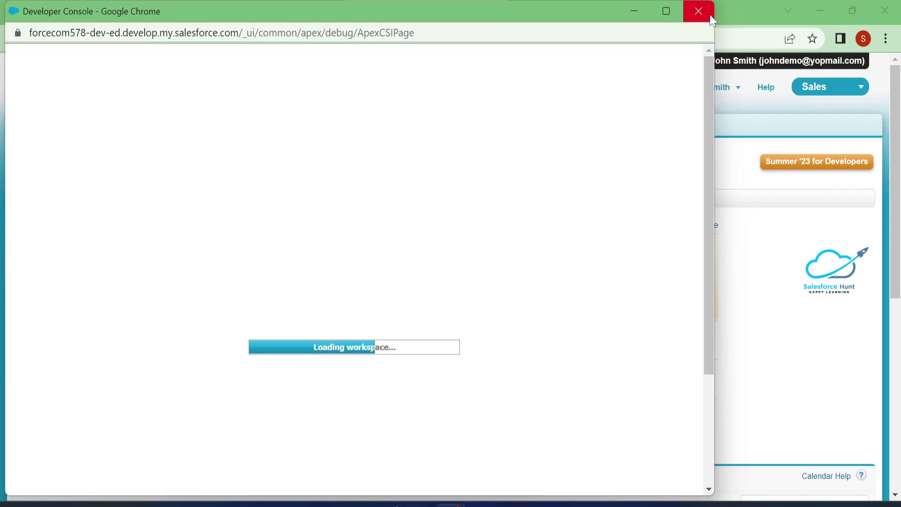
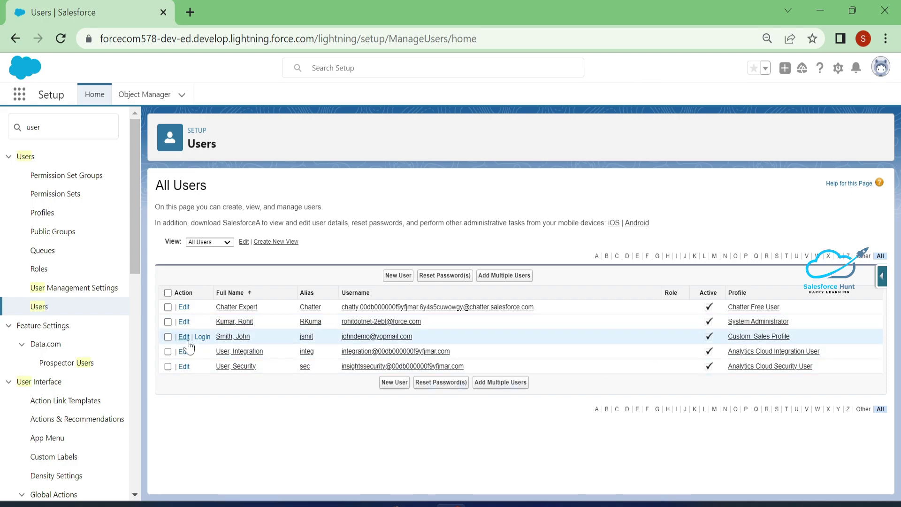
# Log in as the Custom: Sales Profile user from the Users list to check Lightning Experience, and log out of that session
pyautogui.click(206, 340)
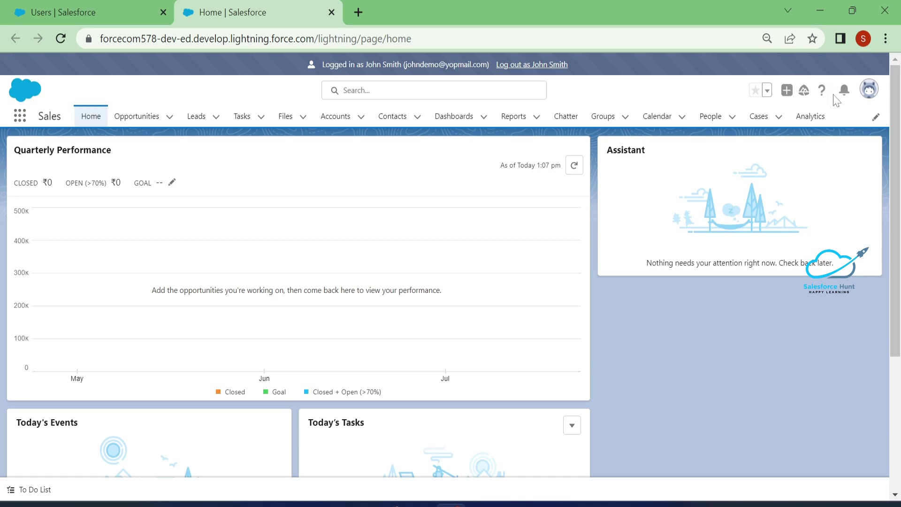
pyautogui.click(532, 64)
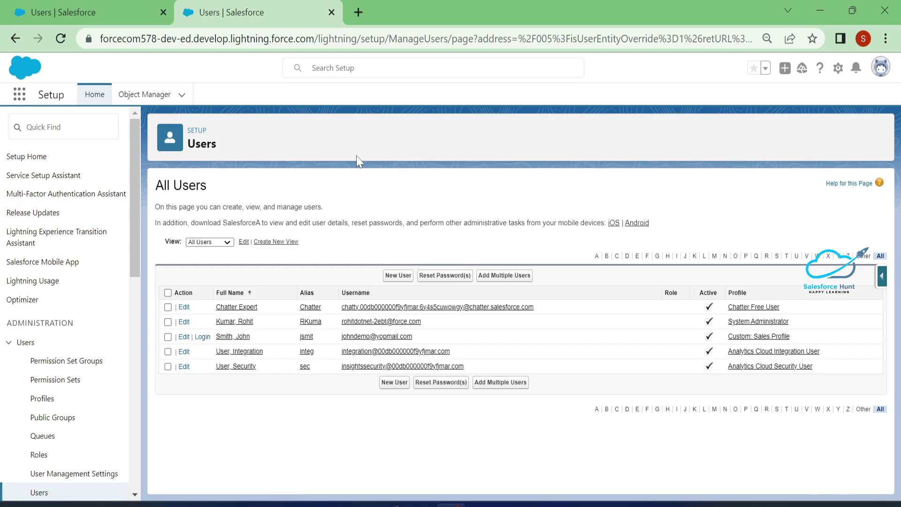
# Open the Custom: Sales Profile for editing from the Users list and find "view all" among its administrative permissions
pyautogui.click(739, 339)
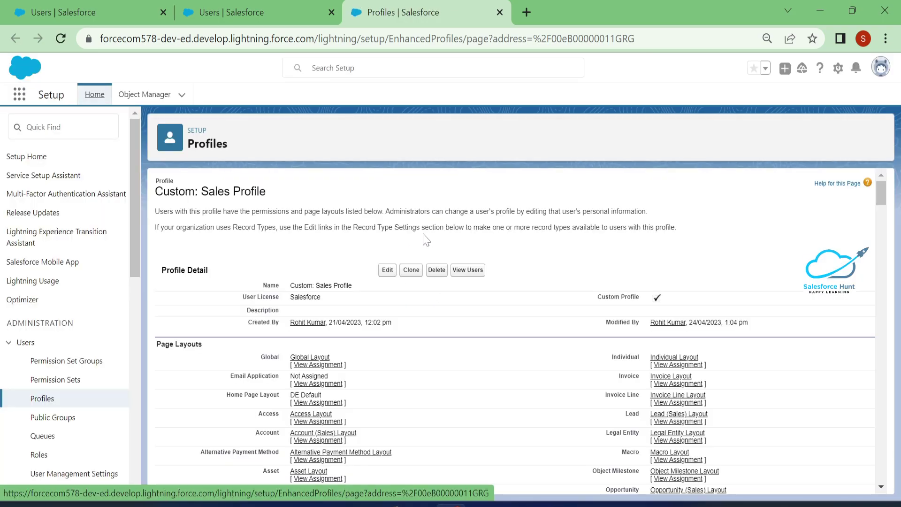
pyautogui.click(388, 278)
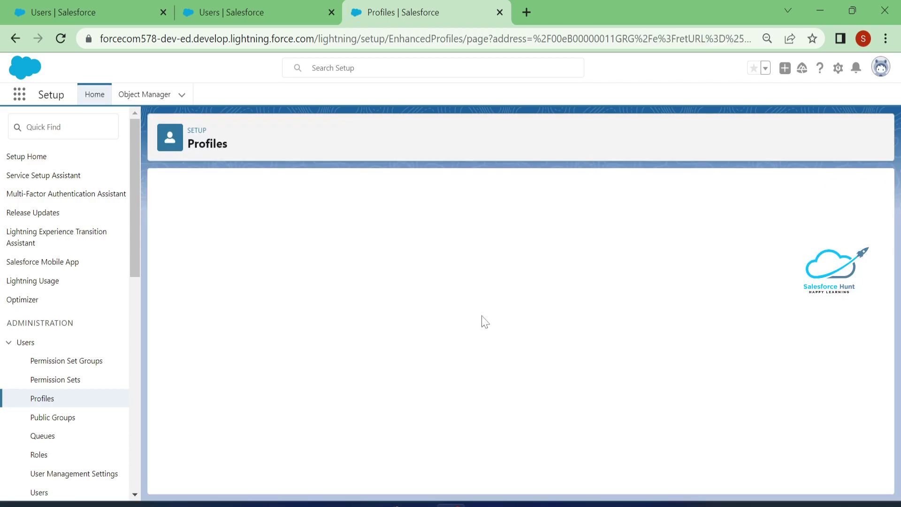
pyautogui.hotkey('ctrl', 'f')
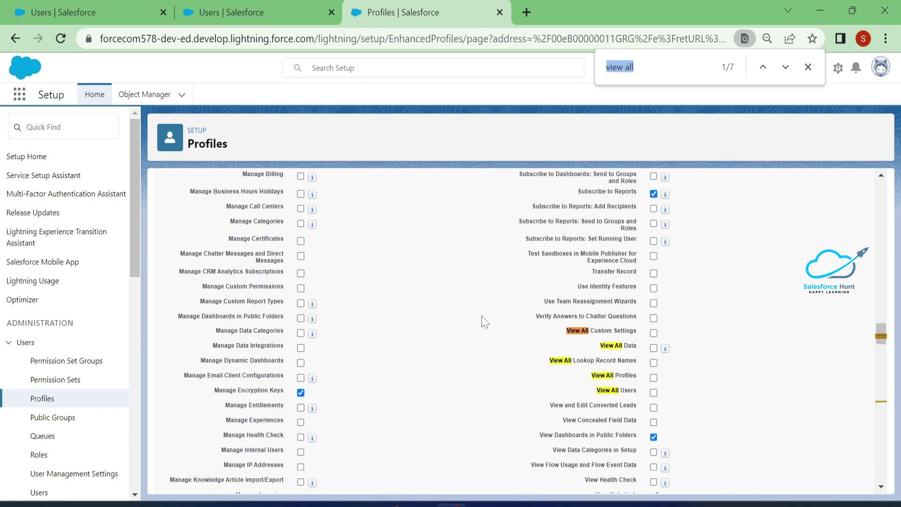
pyautogui.scroll(-3, 659, 301)
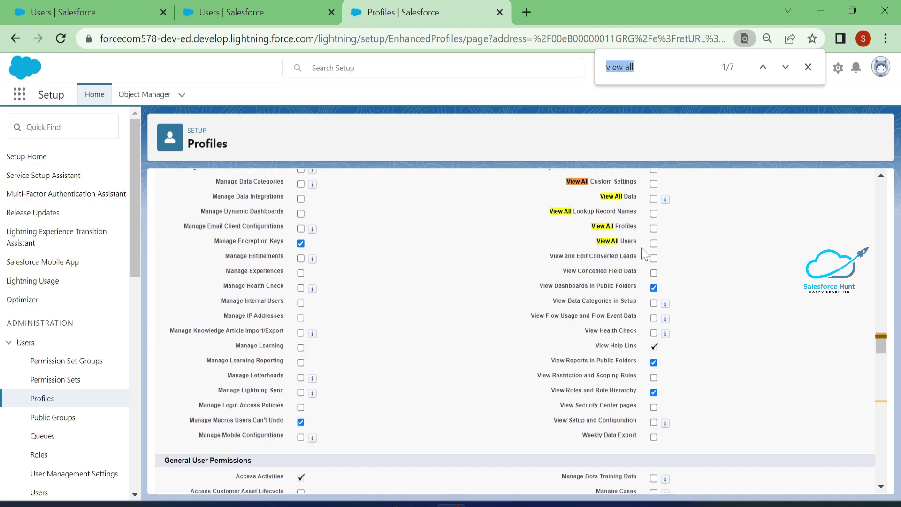
# Enable View All Data and View Setup and Configuration for the Custom: Sales Profile and save the profile
pyautogui.click(653, 199)
pyautogui.moveTo(553, 409); pyautogui.dragTo(613, 422)
pyautogui.click(690, 411)
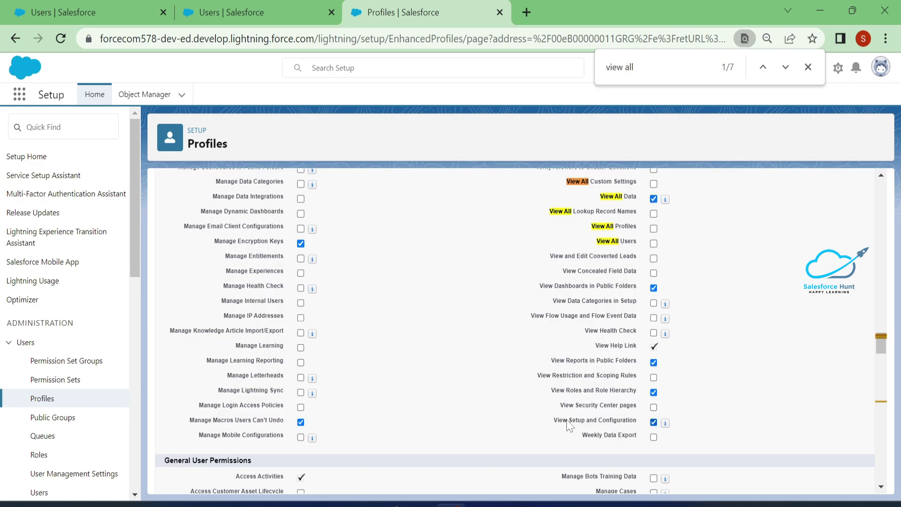
pyautogui.scroll(4, 676, 385)
pyautogui.scroll(20, 679, 361)
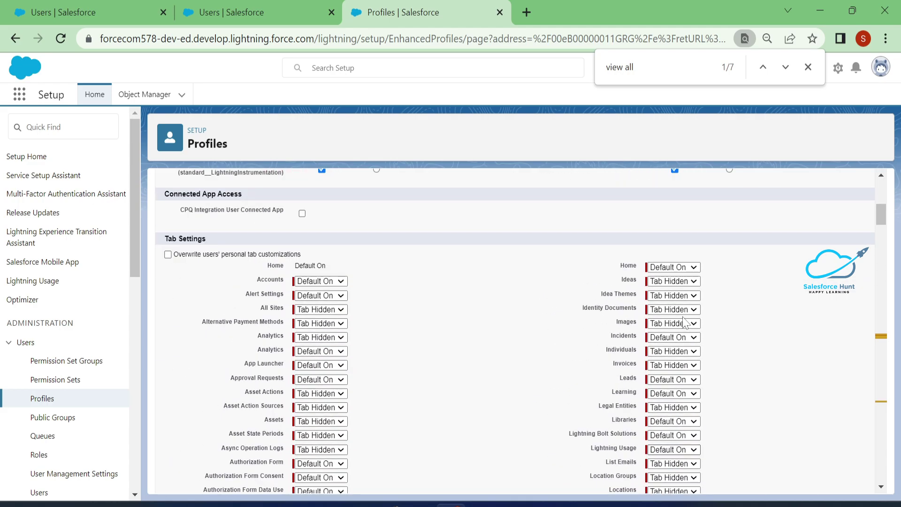
pyautogui.click(382, 238)
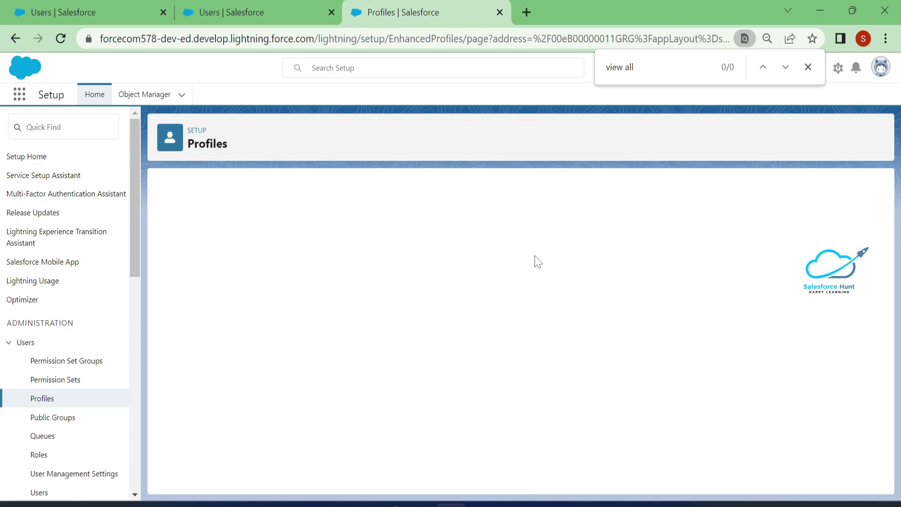
# Log in as the Custom: Sales Profile user from the Users list and open the Developer Console in Lightning Experience
pyautogui.click(249, 18)
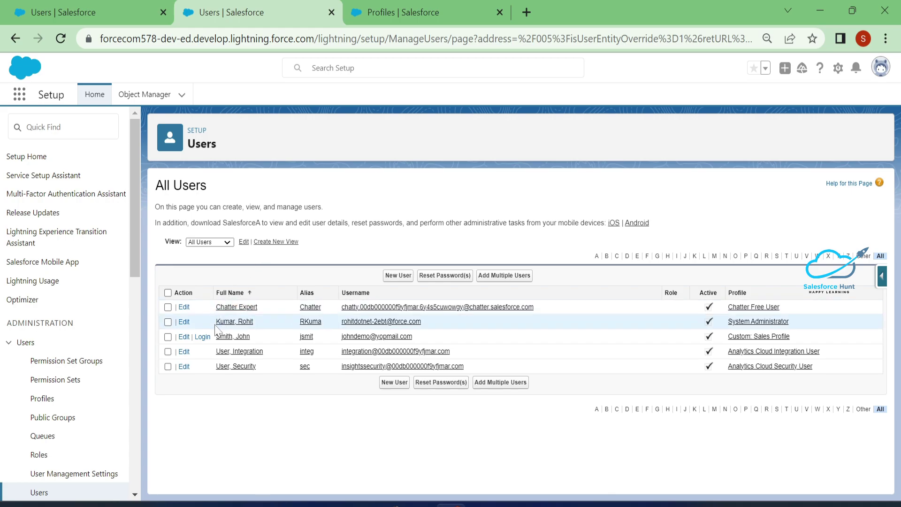
pyautogui.click(202, 337)
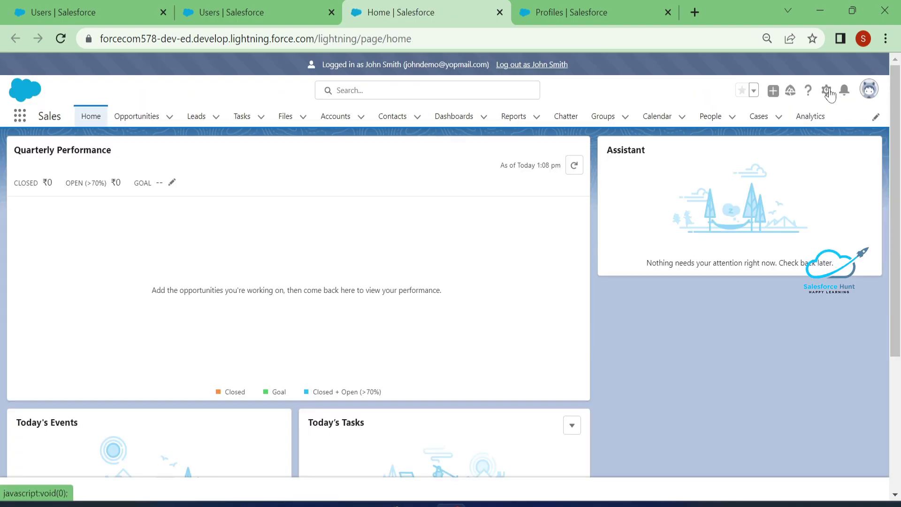
pyautogui.click(827, 93)
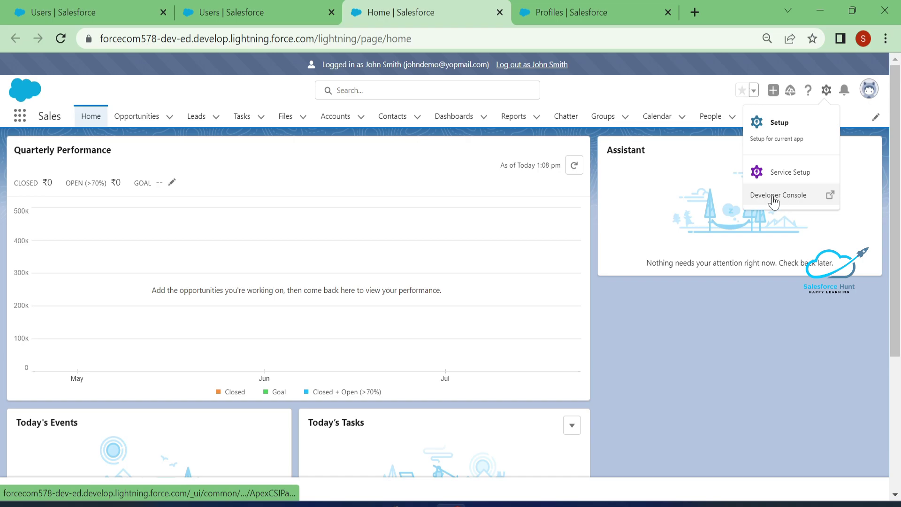
pyautogui.click(779, 200)
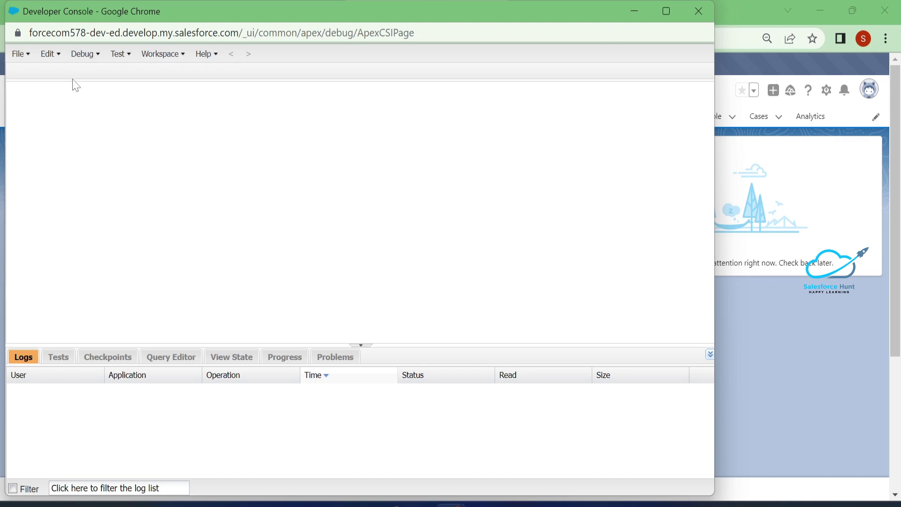
# Examine which file, debug and test commands the Developer Console offers the sales user, and close it and log out
pyautogui.click(20, 57)
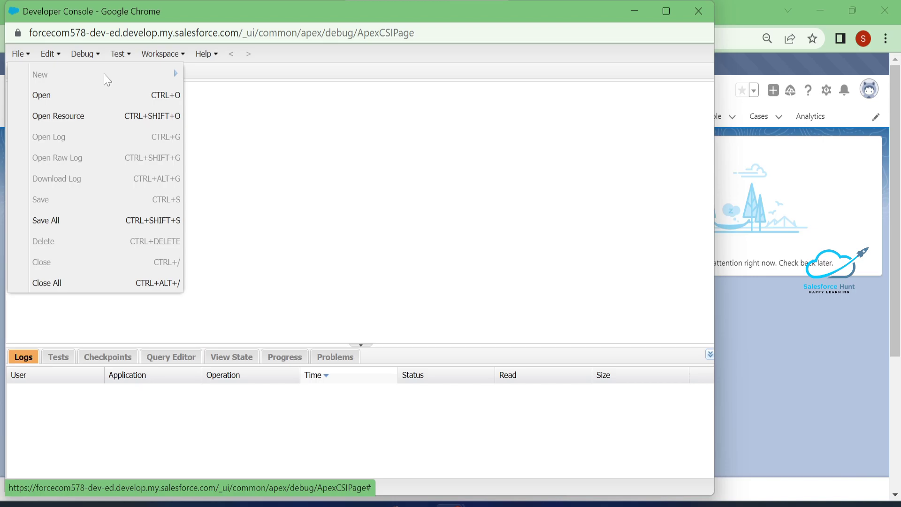
pyautogui.click(263, 99)
pyautogui.click(98, 55)
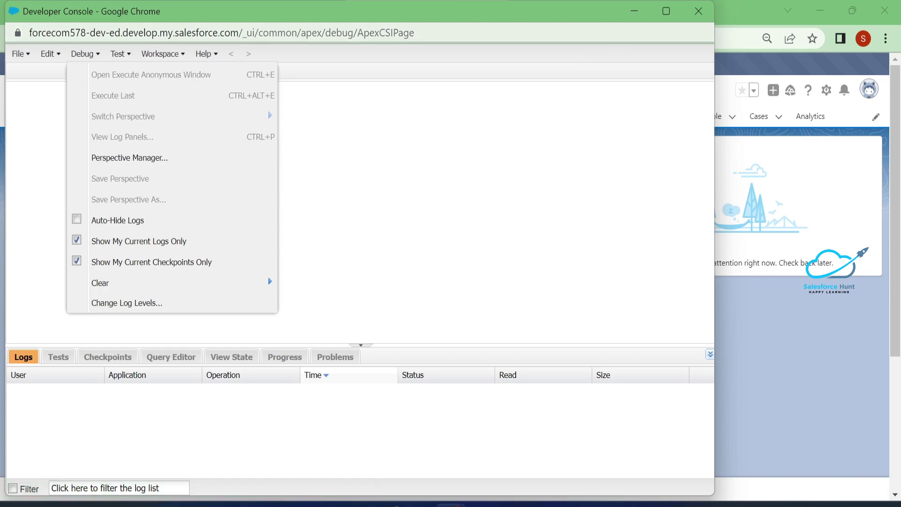
pyautogui.click(118, 54)
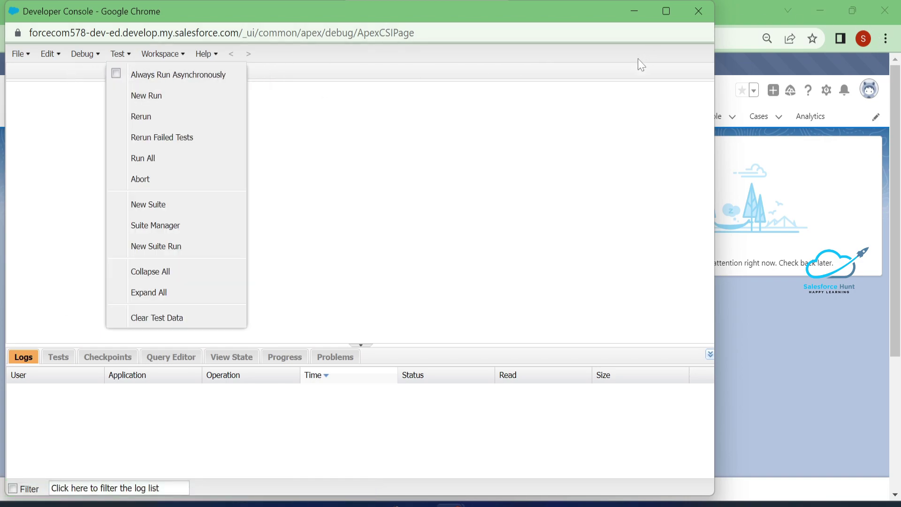
pyautogui.click(699, 11)
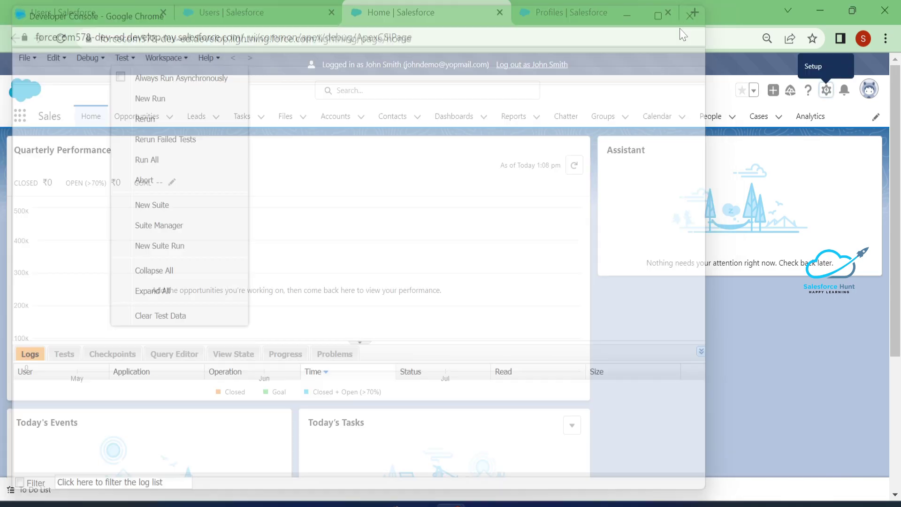
pyautogui.click(527, 66)
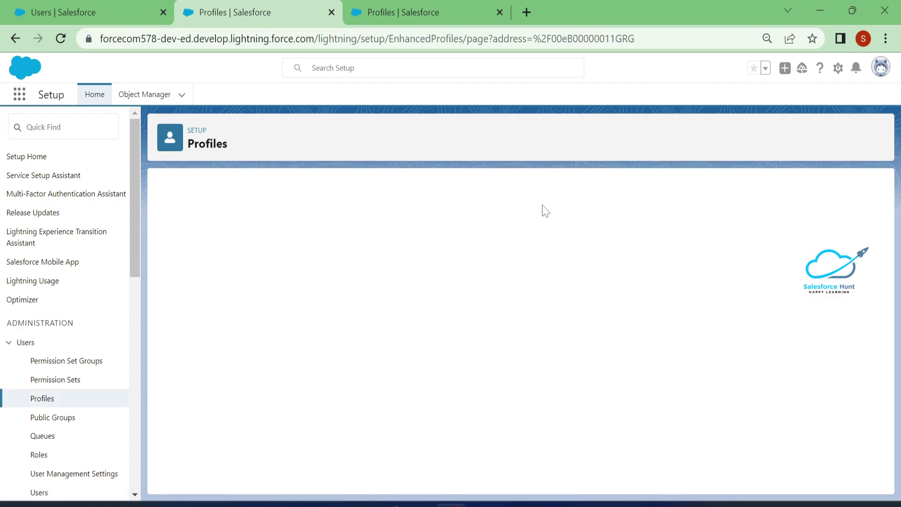
# Edit the Custom: Sales Profile again and find "apex" among its administrative permissions
pyautogui.click(386, 278)
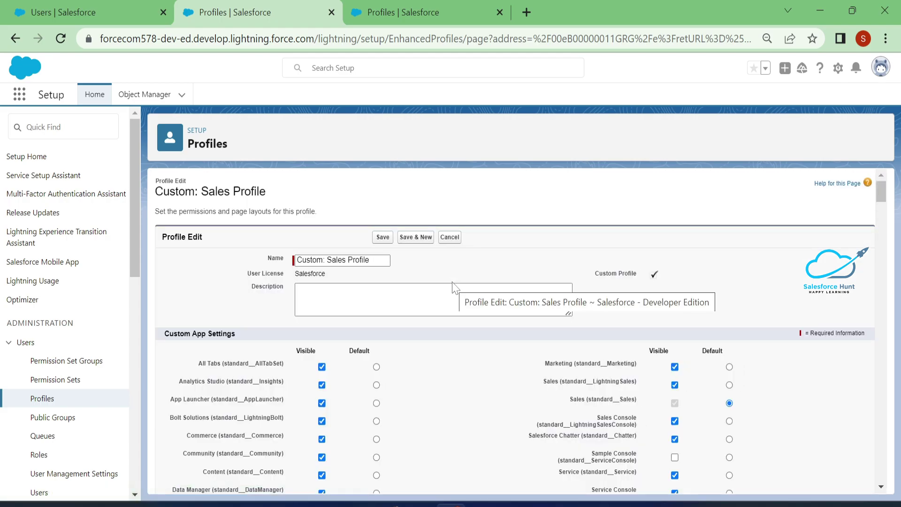
pyautogui.hotkey('ctrl', 'f')
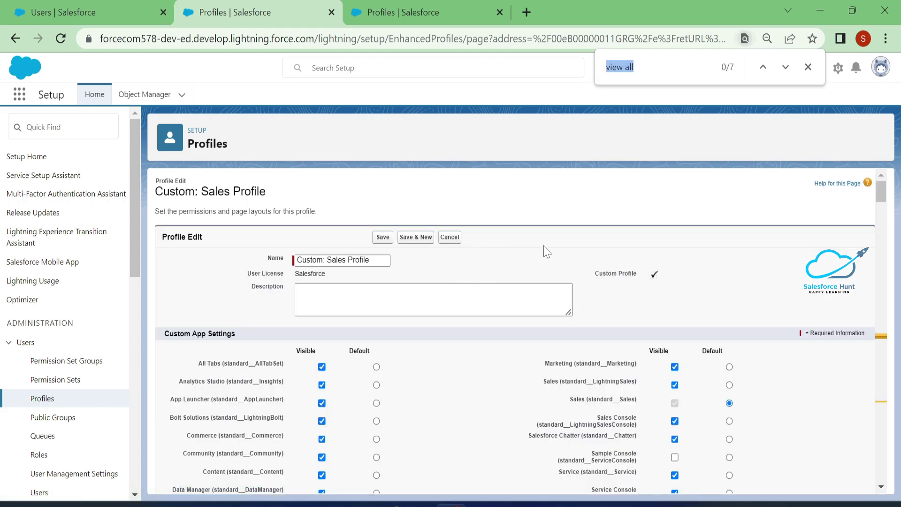
pyautogui.write('apex')
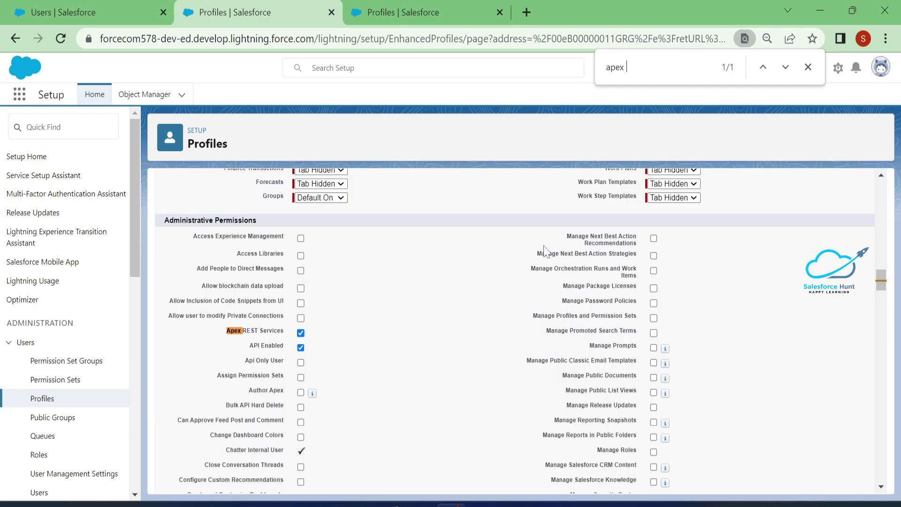
pyautogui.press('BackSpace')
pyautogui.scroll(-2, 439, 401)
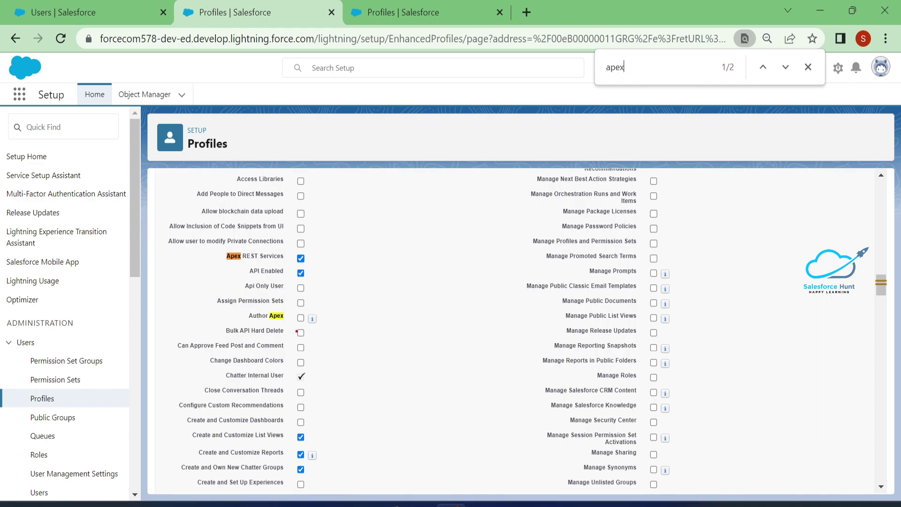
# Enable Author Apex for the Custom: Sales Profile and save the profile
pyautogui.moveTo(247, 309)
pyautogui.mouseDown()
pyautogui.moveTo(297, 326)
pyautogui.moveTo(325, 325)
pyautogui.mouseUp()
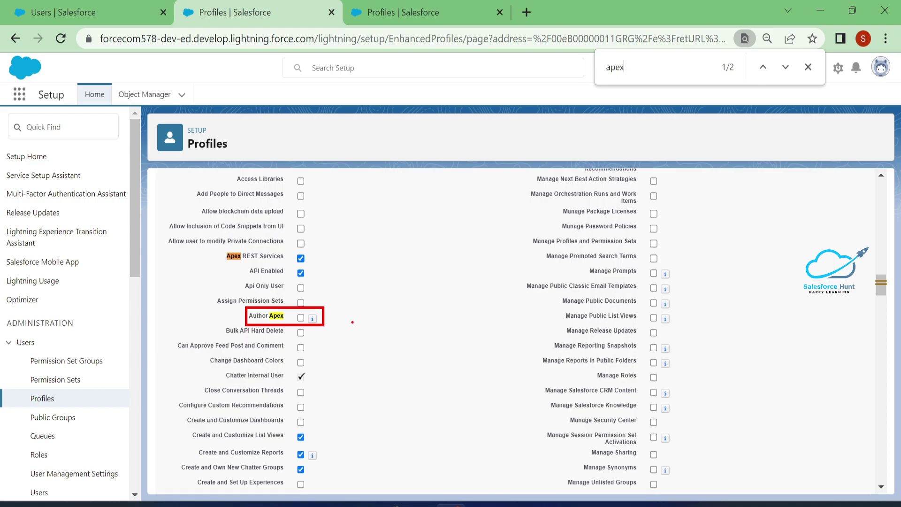
pyautogui.moveTo(333, 313); pyautogui.dragTo(377, 302)
pyautogui.click(301, 318)
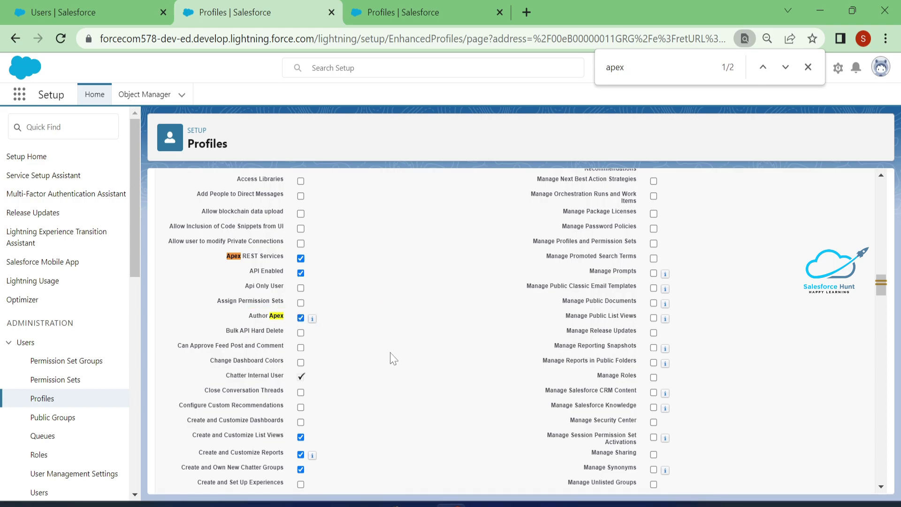
pyautogui.scroll(10, 501, 364)
pyautogui.scroll(10, 501, 363)
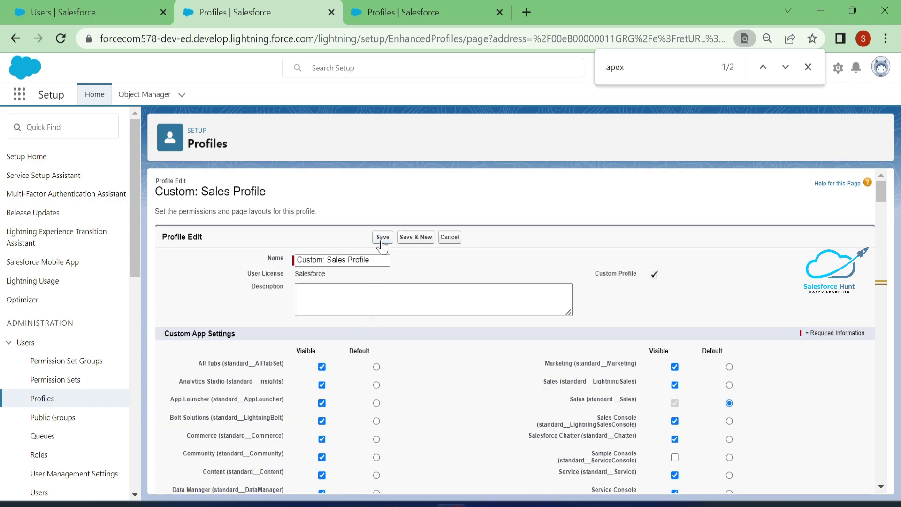
pyautogui.click(383, 238)
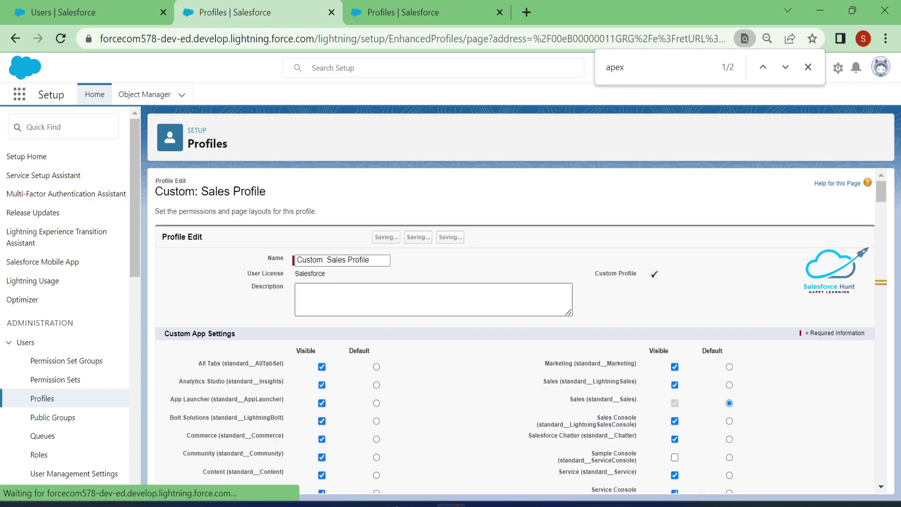
# Log in as the Custom: Sales Profile user from the All Users list and open the Developer Console
pyautogui.click(108, 9)
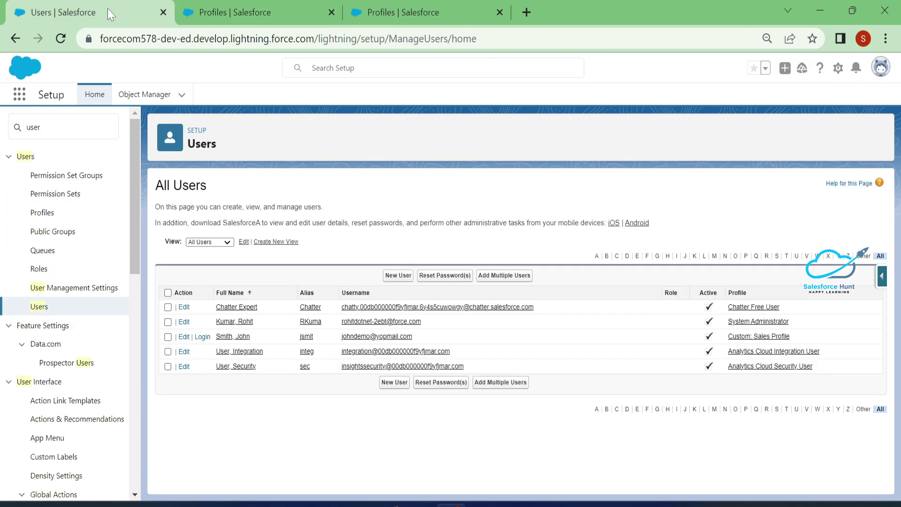
pyautogui.click(203, 337)
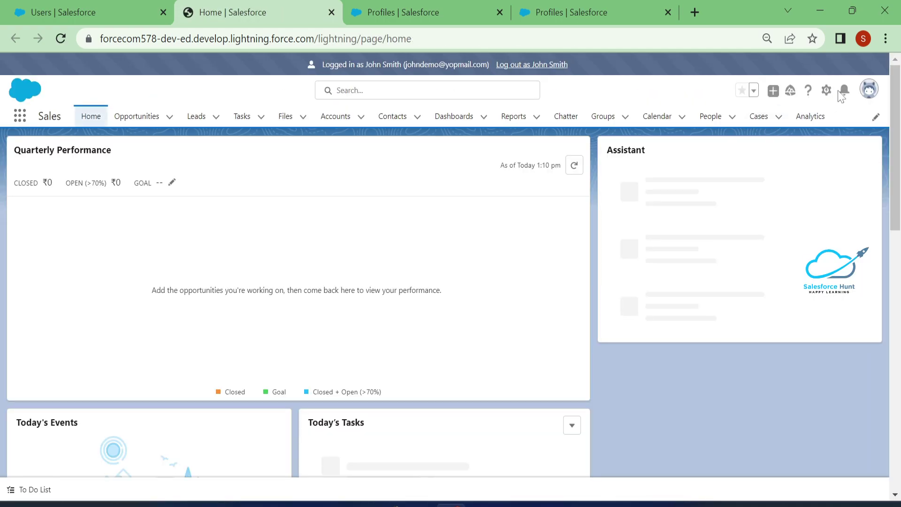
pyautogui.click(826, 90)
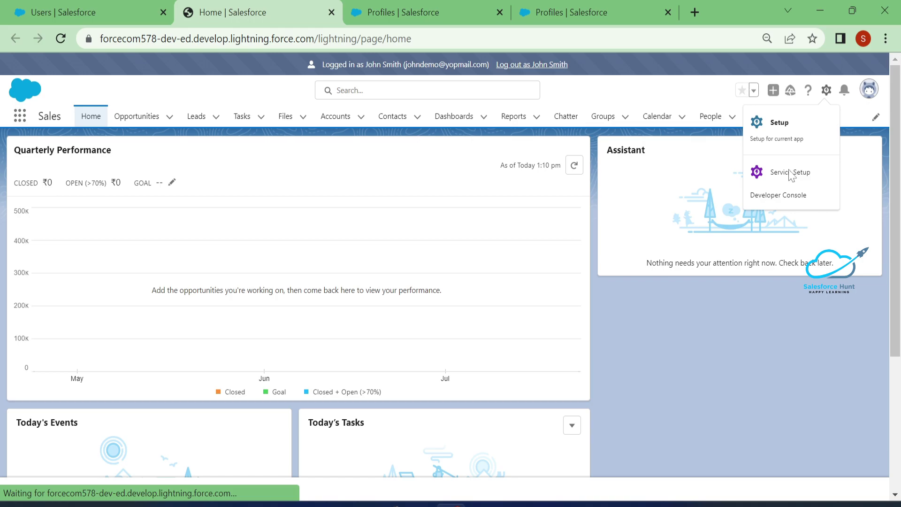
pyautogui.click(783, 197)
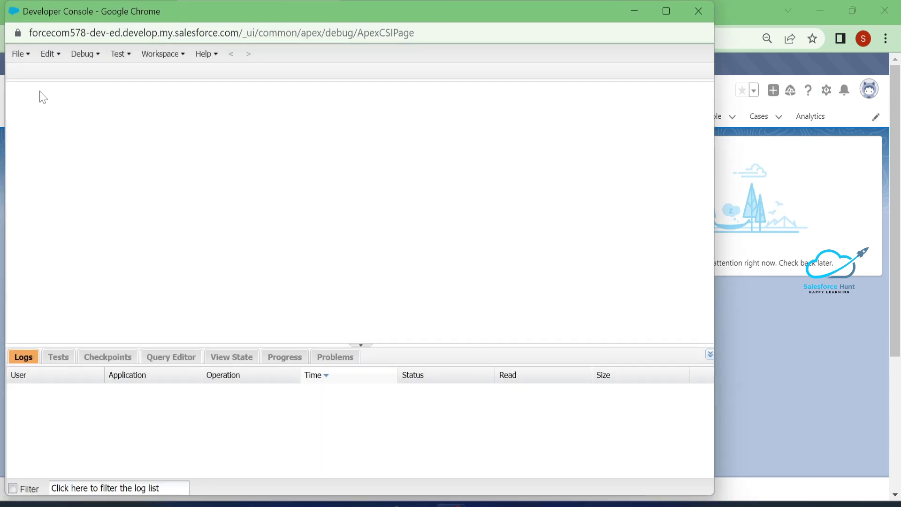
# Examine the new-file options and the anonymous Apex code window in the Developer Console, and close the console and log out
pyautogui.click(21, 55)
pyautogui.moveTo(161, 75)
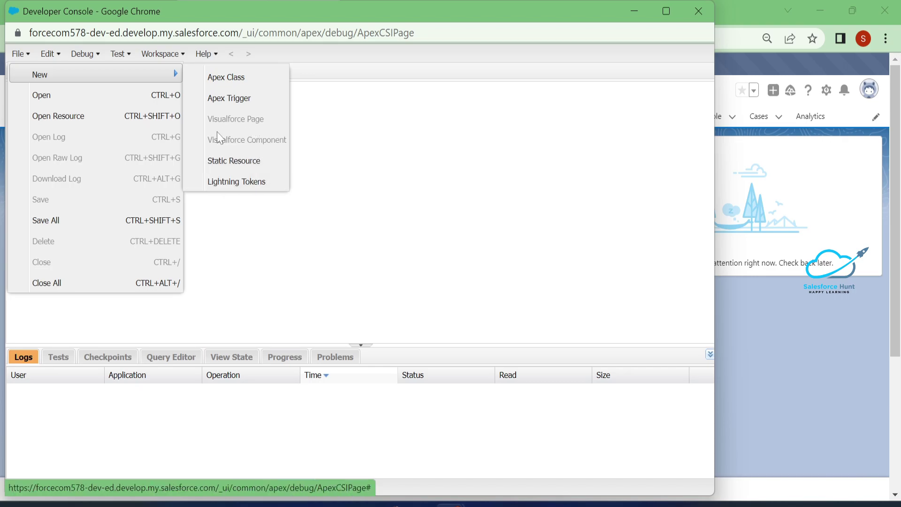
pyautogui.click(94, 55)
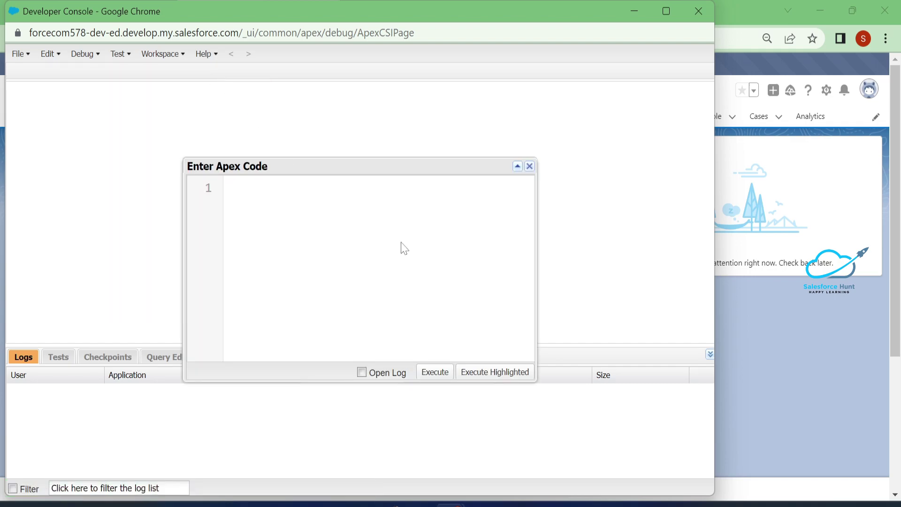
pyautogui.click(530, 166)
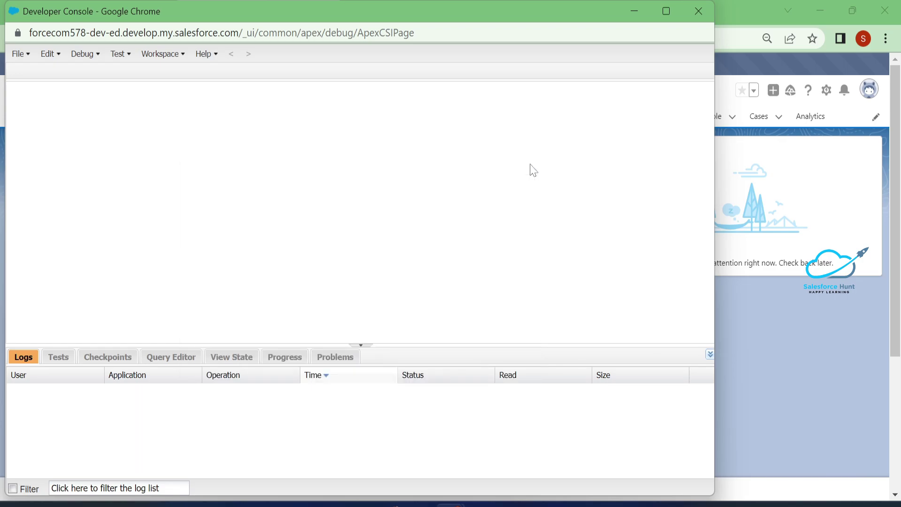
pyautogui.click(698, 14)
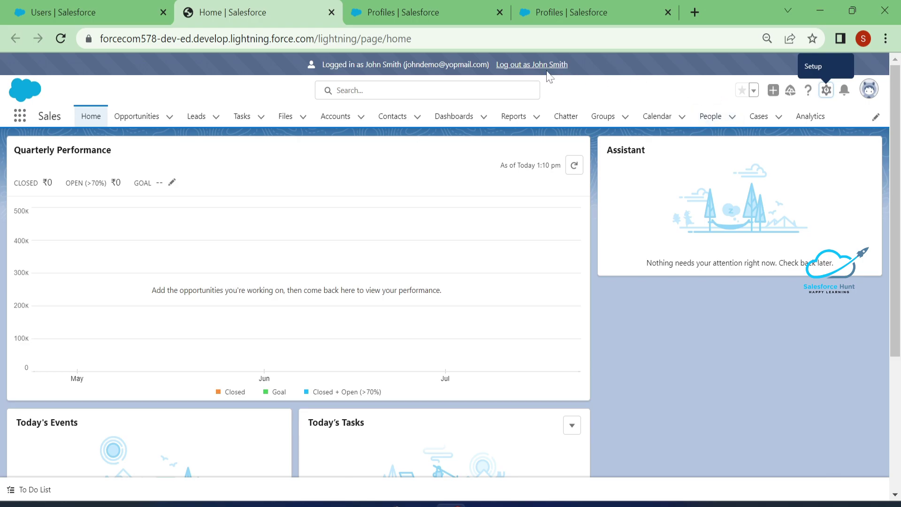
pyautogui.click(533, 65)
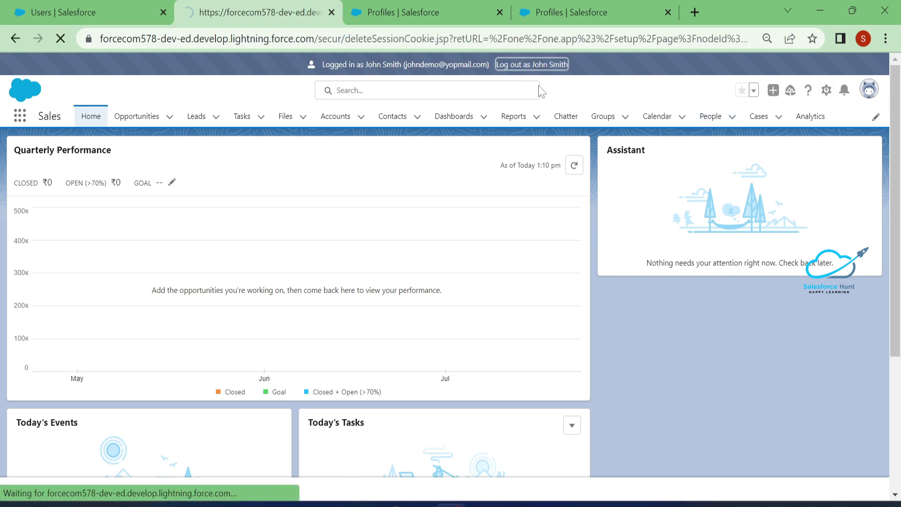
# Open the Custom: Sales Profile for editing and find "author ape" among its administrative permissions
pyautogui.click(561, 14)
pyautogui.scroll(20, 442, 262)
pyautogui.scroll(15, 491, 223)
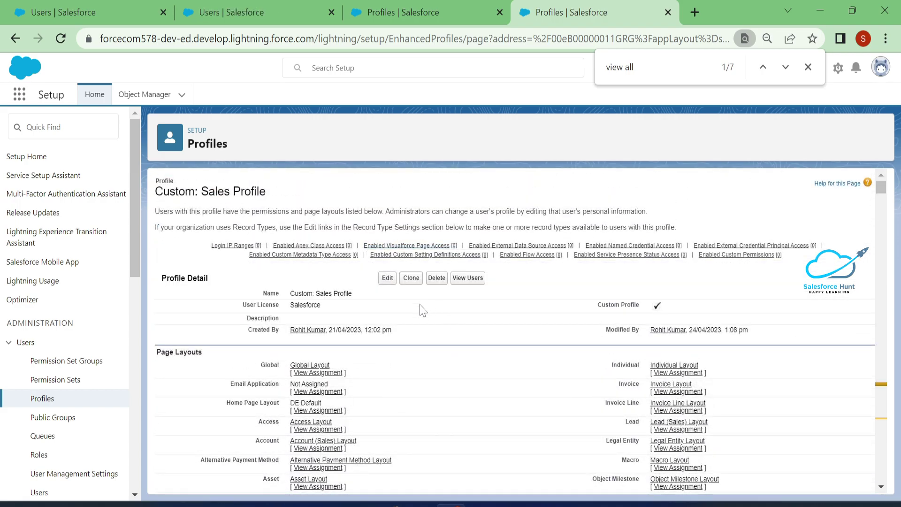
pyautogui.click(387, 278)
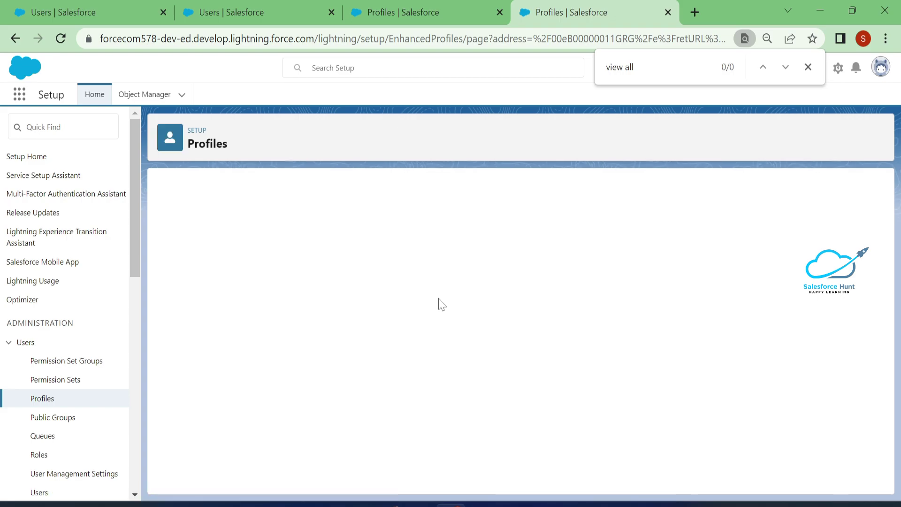
pyautogui.press('Return')
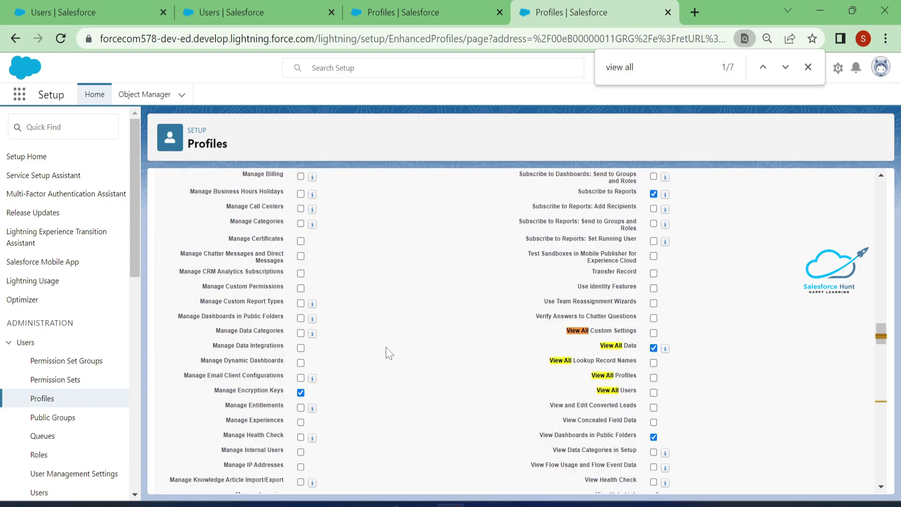
pyautogui.hotkey('ctrl', 'f')
pyautogui.write('author ')
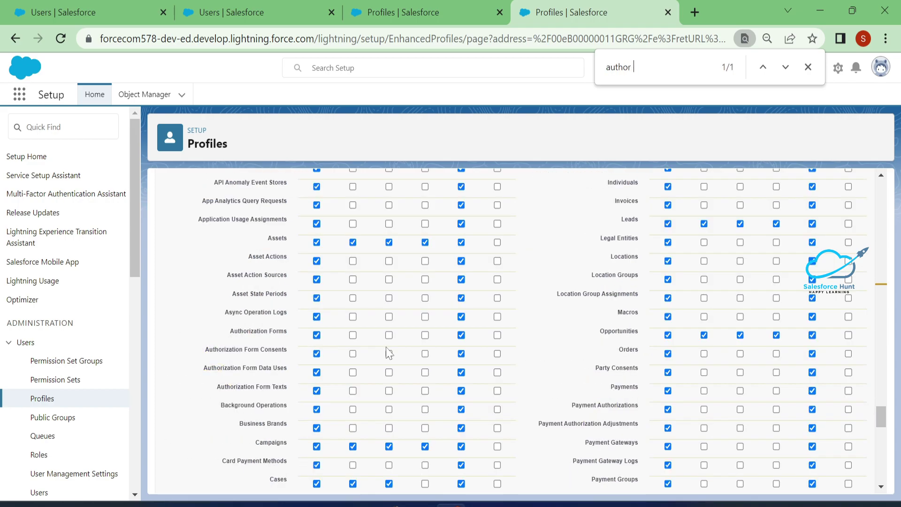
pyautogui.write('ape')
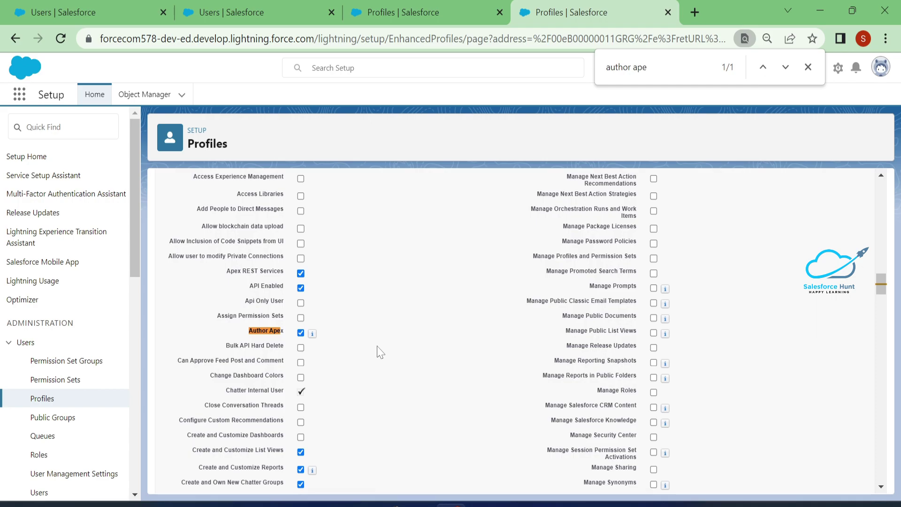
# Disable Author Apex for the Custom: Sales Profile and save the profile
pyautogui.click(301, 333)
pyautogui.scroll(10, 561, 309)
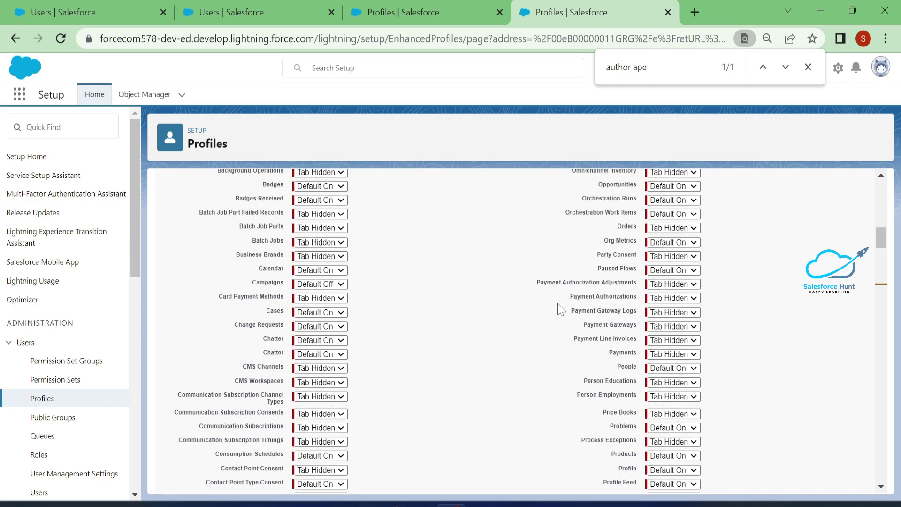
pyautogui.scroll(10, 564, 298)
pyautogui.click(387, 237)
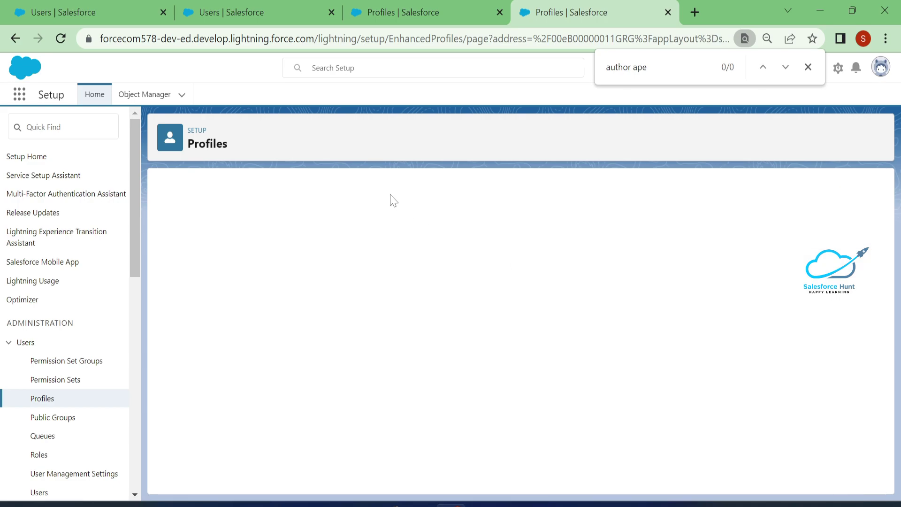
# Log in again as the Custom: Sales Profile user from the Users page and launch the Developer Console
pyautogui.click(249, 18)
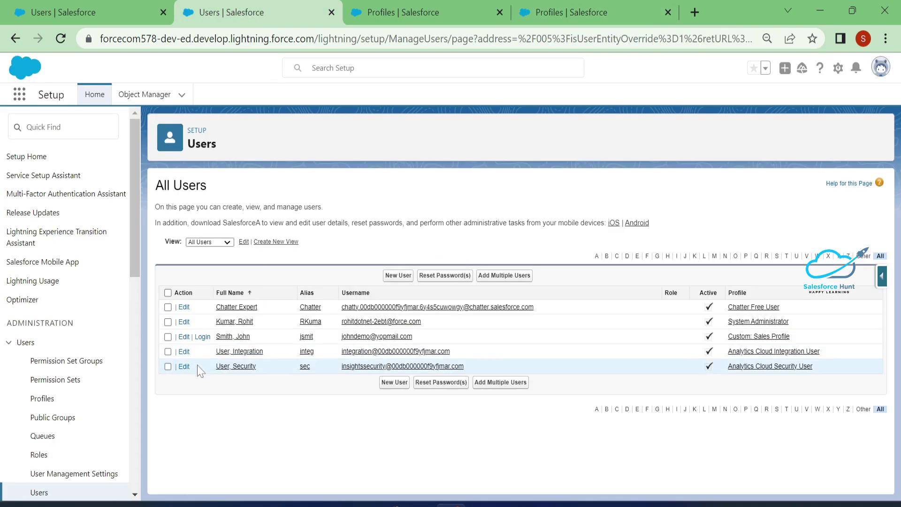
pyautogui.click(201, 337)
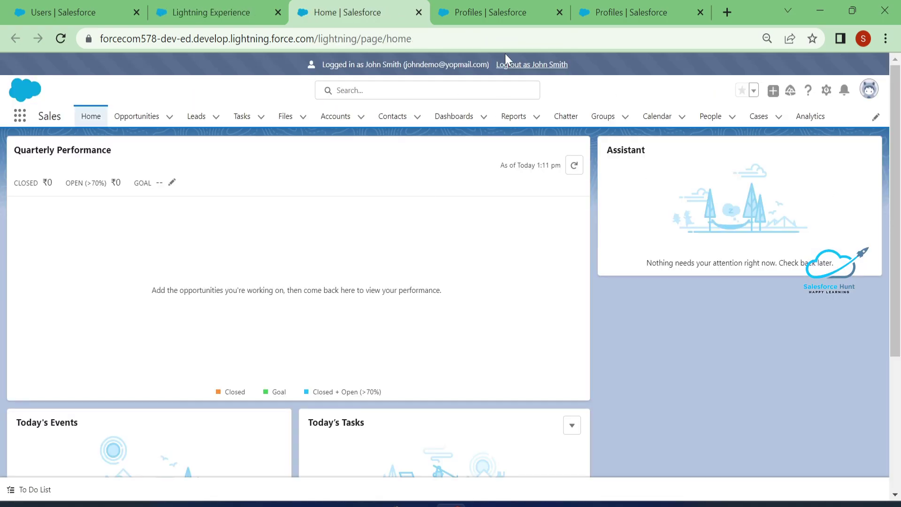
pyautogui.click(826, 90)
pyautogui.click(779, 196)
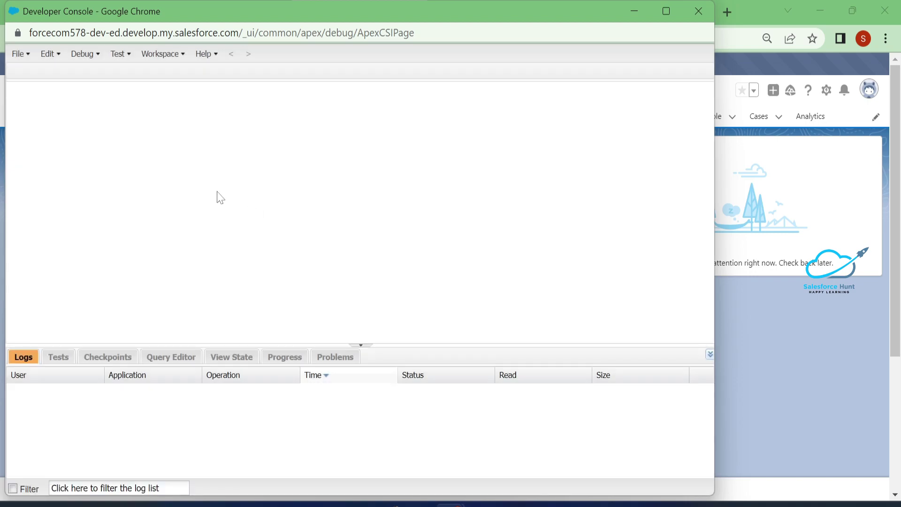
# Examine which file creation and debug commands the Developer Console offers the user without Author Apex
pyautogui.click(20, 54)
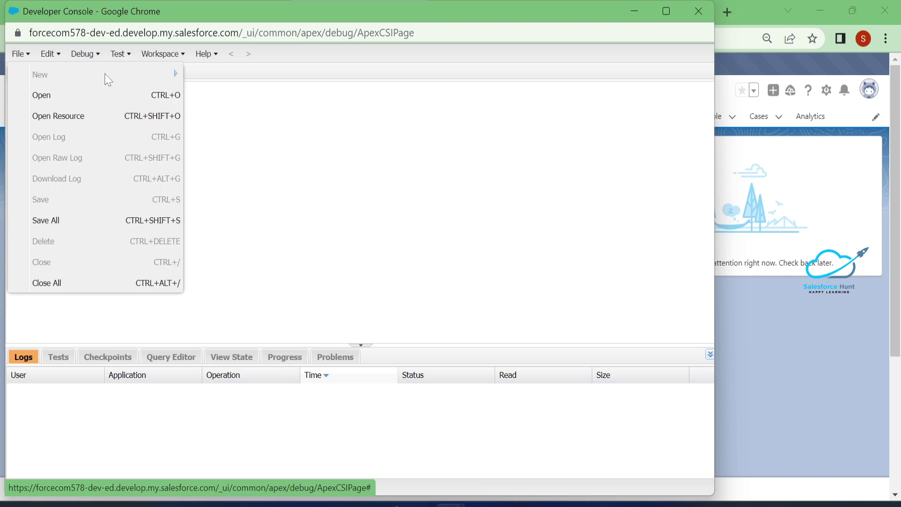
pyautogui.click(86, 54)
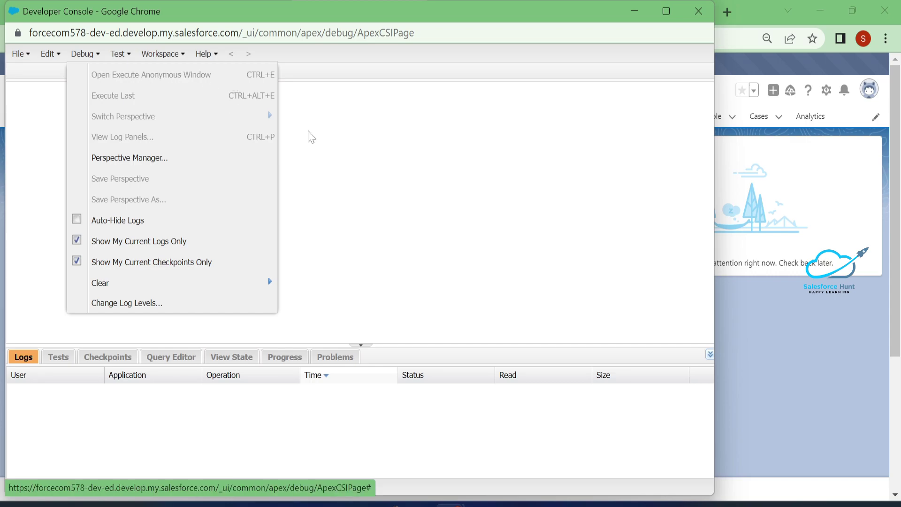
pyautogui.click(383, 140)
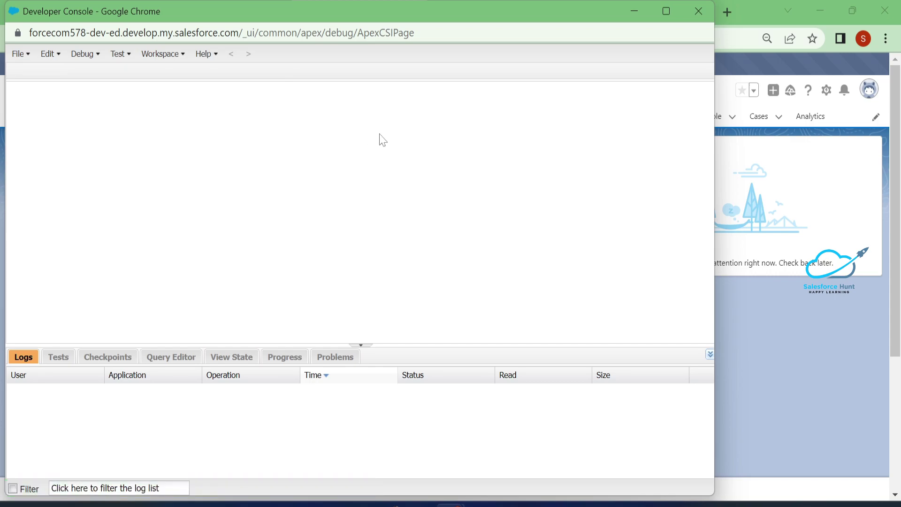